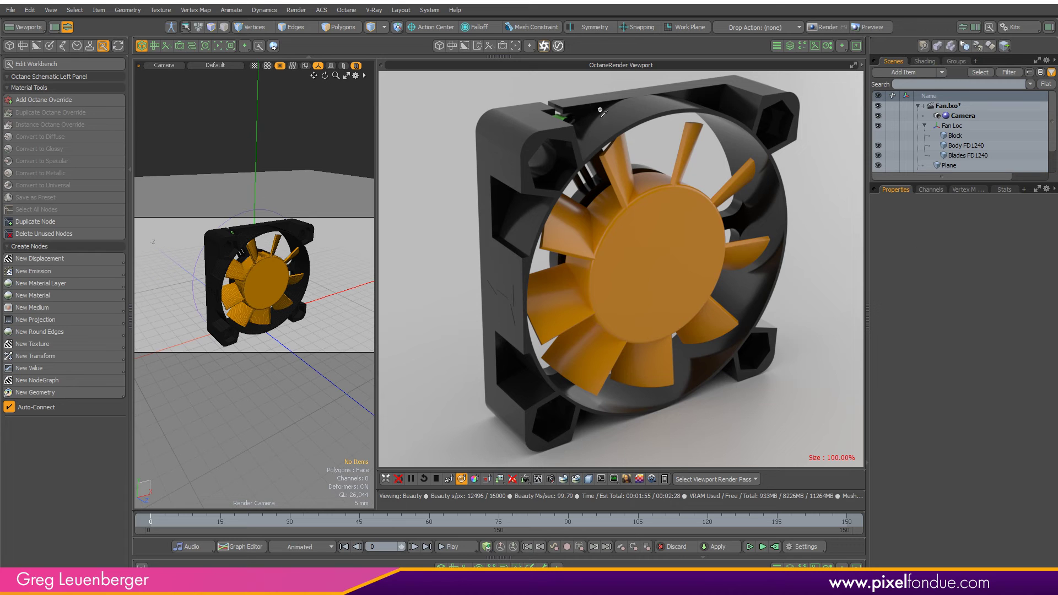
# - Set the rounded edge width of the black fan case's material to 0.0002 m
pyautogui.keyDown('ctrl'); pyautogui.keyDown('alt'); pyautogui.moveTo(241, 246); pyautogui.dragTo(207, 505); pyautogui.keyUp('alt'); pyautogui.keyUp('ctrl')
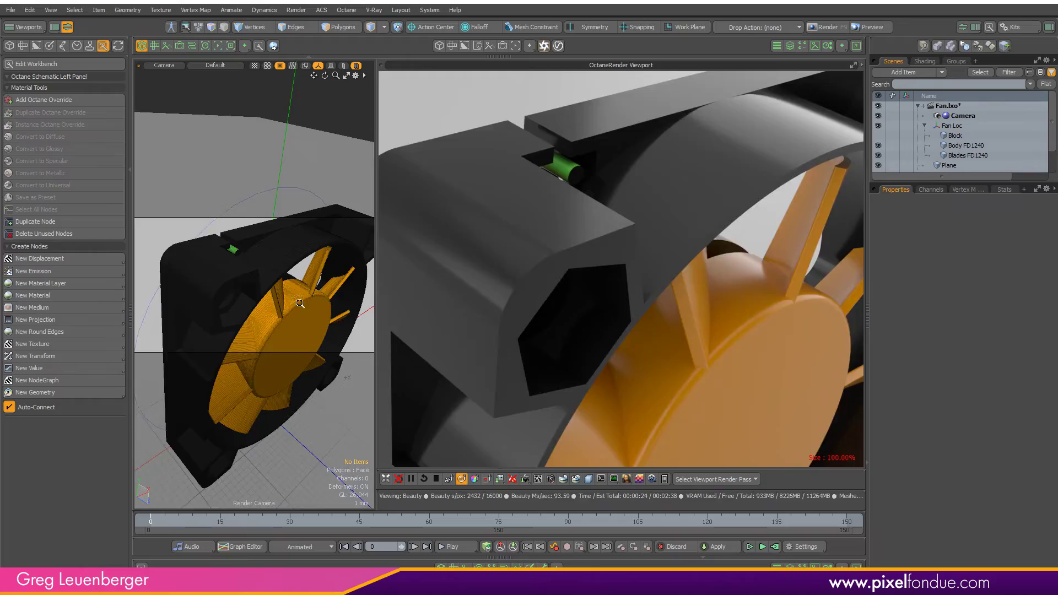
pyautogui.moveTo(301, 304)
pyautogui.keyDown('alt'); pyautogui.mouseDown()
pyautogui.moveTo(318, 312)
pyautogui.moveTo(308, 309)
pyautogui.mouseUp(); pyautogui.keyUp('alt')
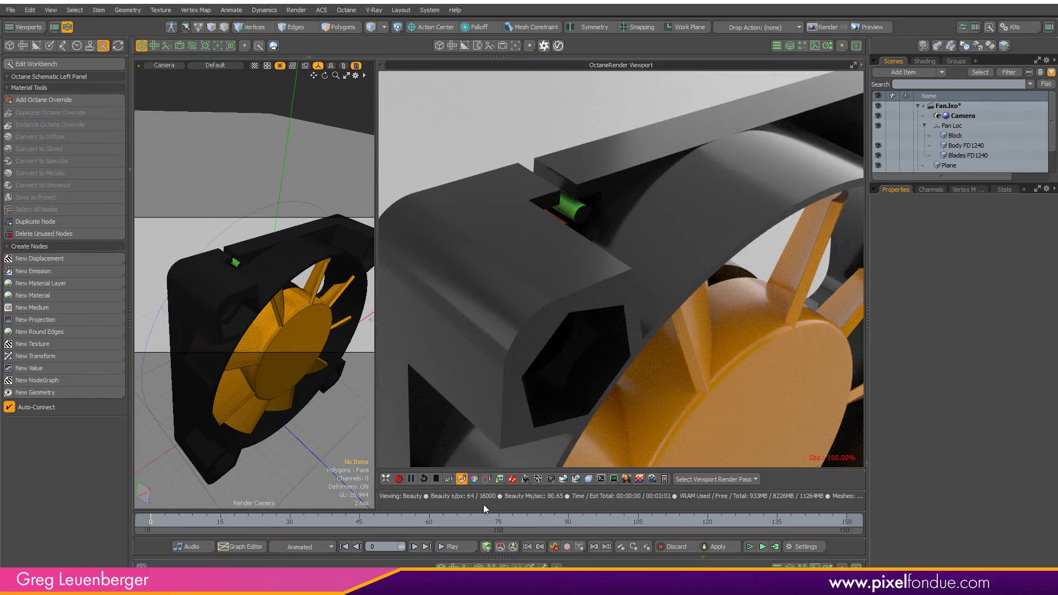
pyautogui.click(512, 293)
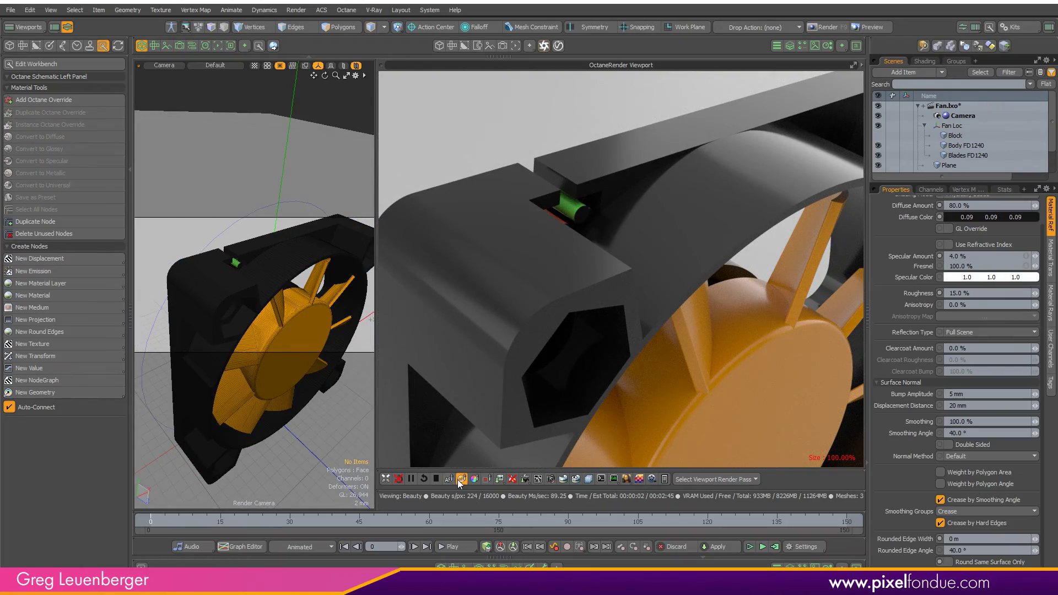
pyautogui.click(926, 61)
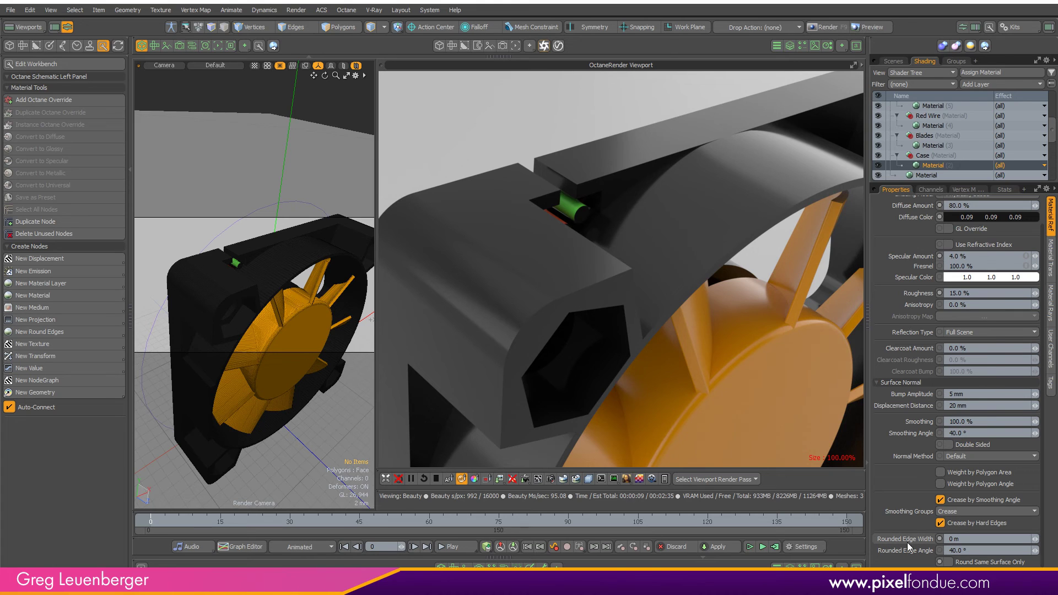
pyautogui.click(997, 538)
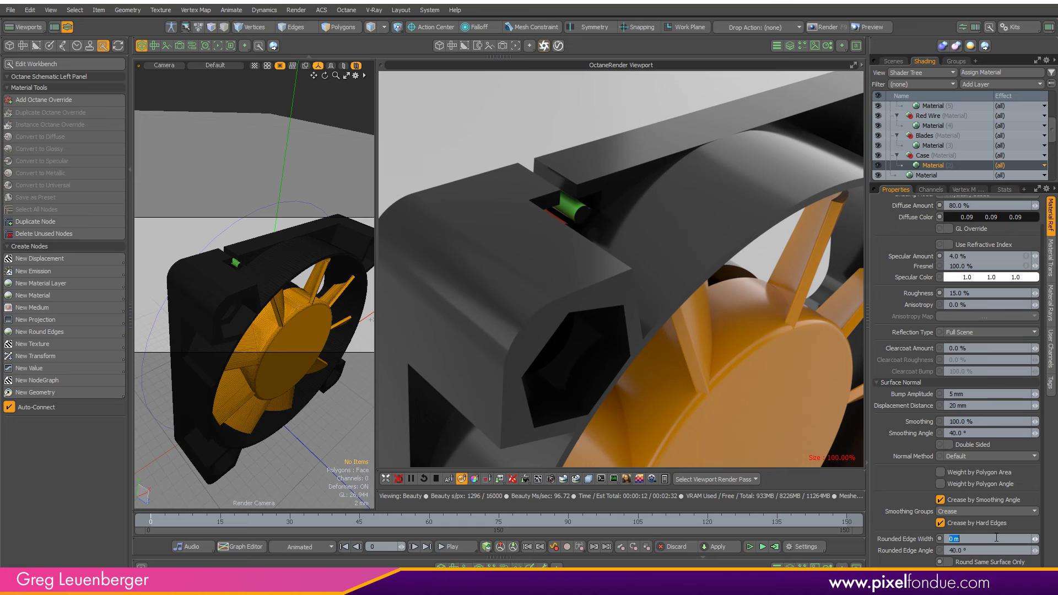
pyautogui.write('.0002')
pyautogui.press('Return')
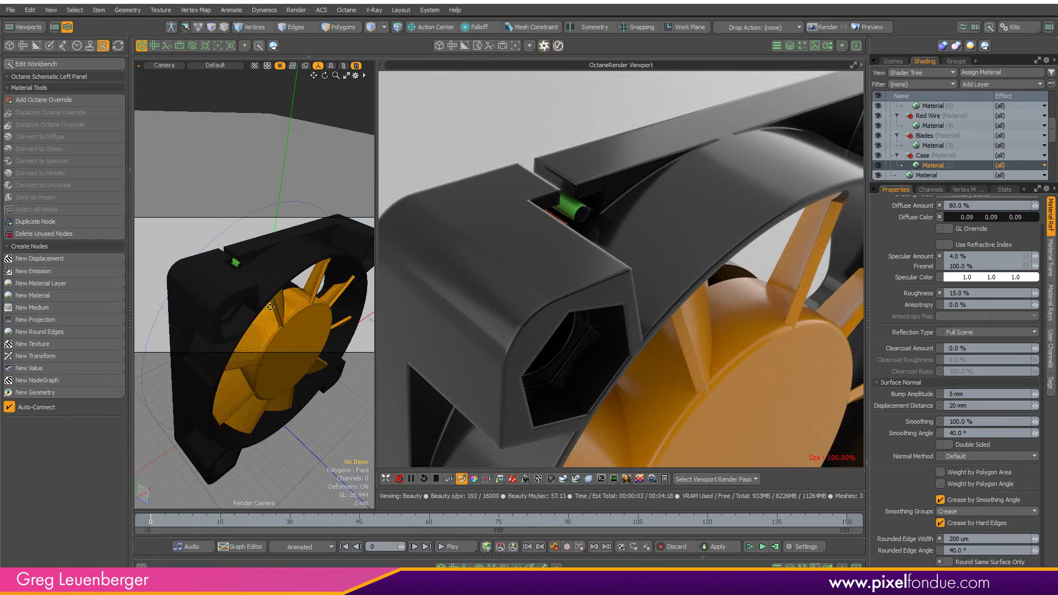
# - Restrict rendering to a region around the case's corner and set the case material's rounded edge width to 0
pyautogui.keyDown('alt'); pyautogui.moveTo(270, 307); pyautogui.dragTo(243, 379); pyautogui.keyUp('alt')
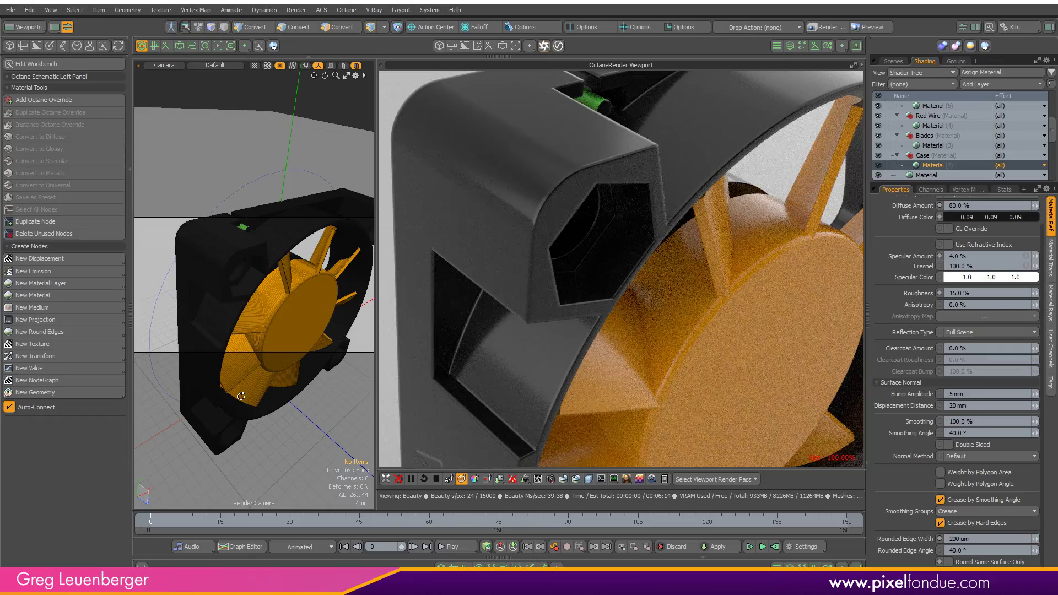
pyautogui.keyDown('alt'); pyautogui.moveTo(278, 315); pyautogui.dragTo(287, 331); pyautogui.keyUp('alt')
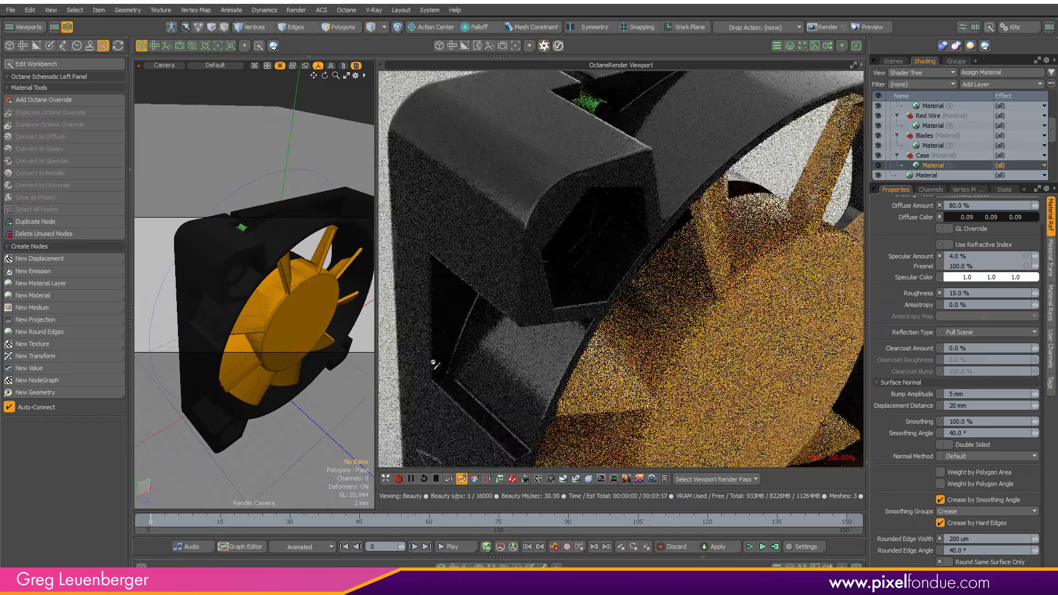
pyautogui.keyDown('alt'); pyautogui.moveTo(194, 307); pyautogui.dragTo(256, 302); pyautogui.keyUp('alt')
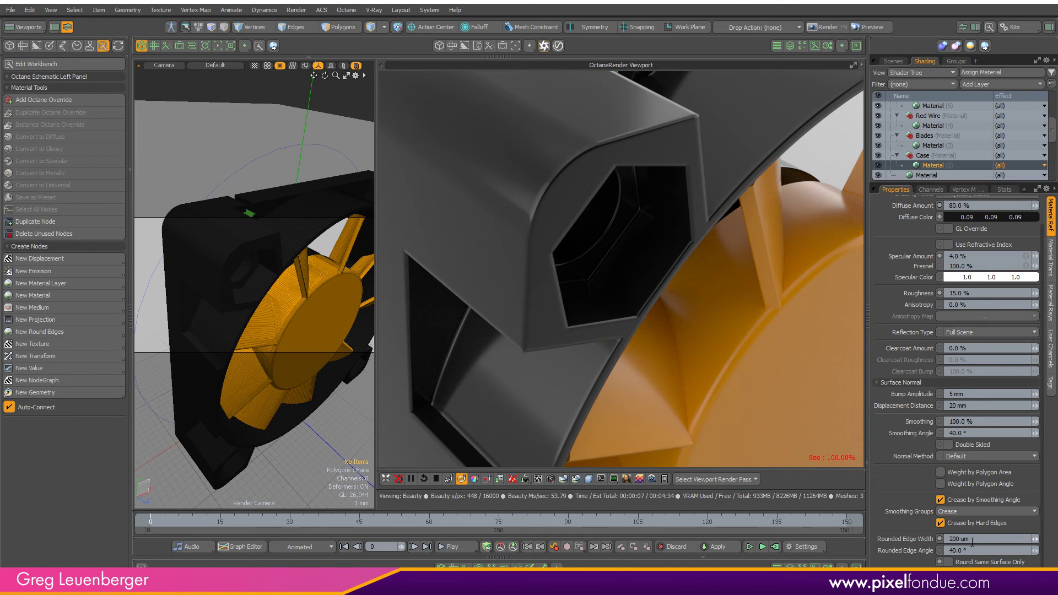
pyautogui.click(487, 479)
pyautogui.moveTo(421, 235); pyautogui.dragTo(638, 386)
pyautogui.moveTo(971, 539); pyautogui.dragTo(948, 539)
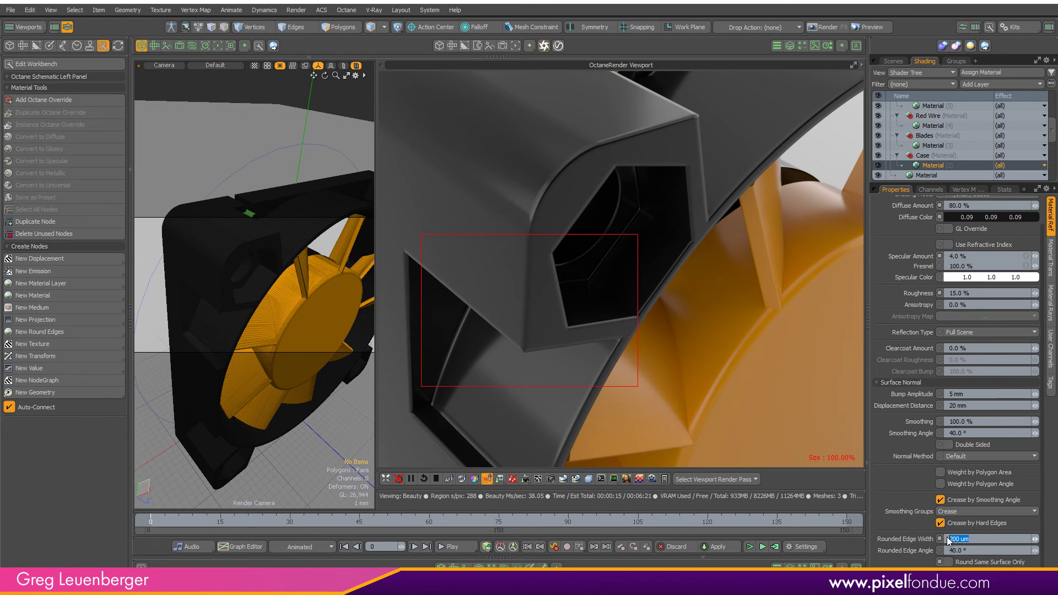
pyautogui.write('0')
pyautogui.press('Return')
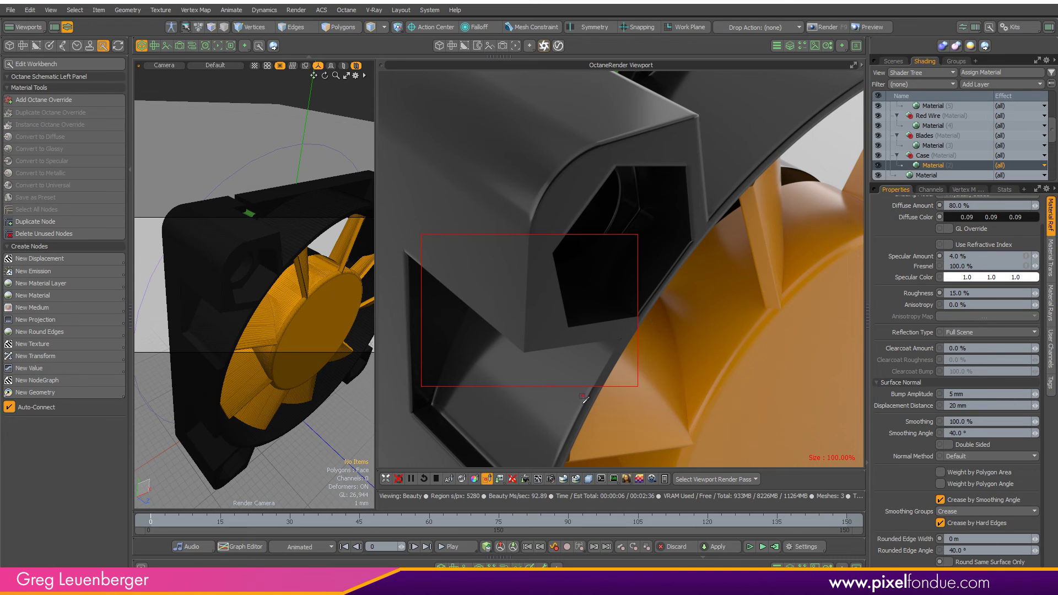
# - Set the case material's rounded edge width to 0.0002 m and return to rendering the full frame
pyautogui.moveTo(716, 326); pyautogui.dragTo(708, 287, button='middle')
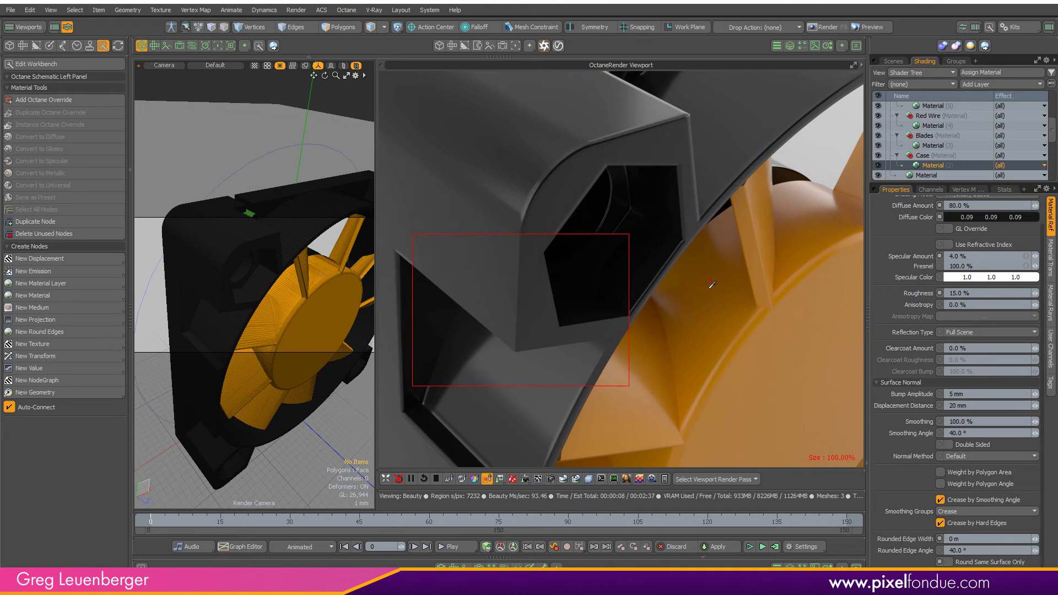
pyautogui.click(923, 536)
pyautogui.write('.0002')
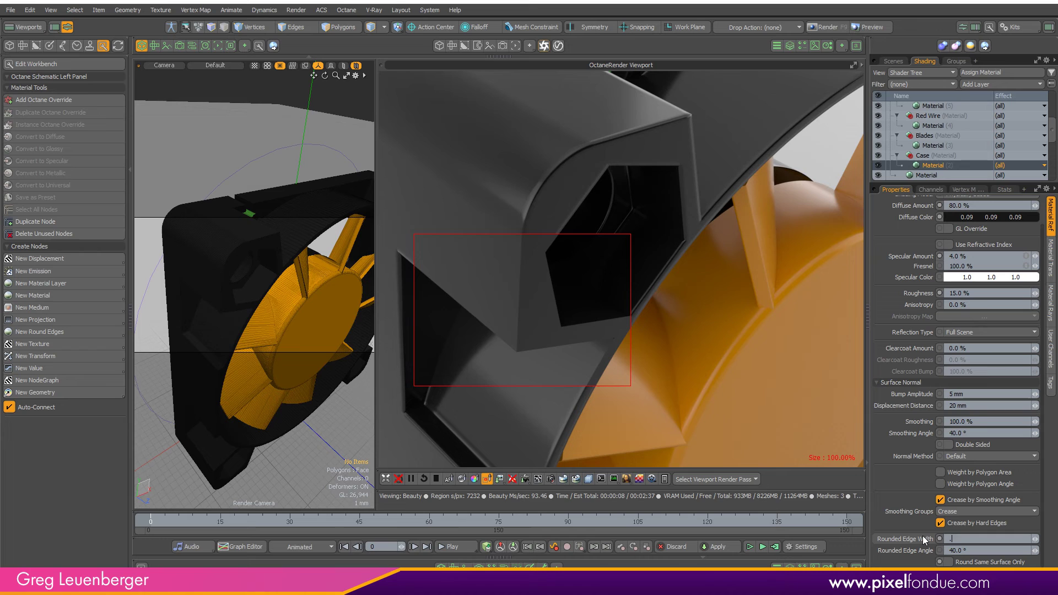
pyautogui.press('Return')
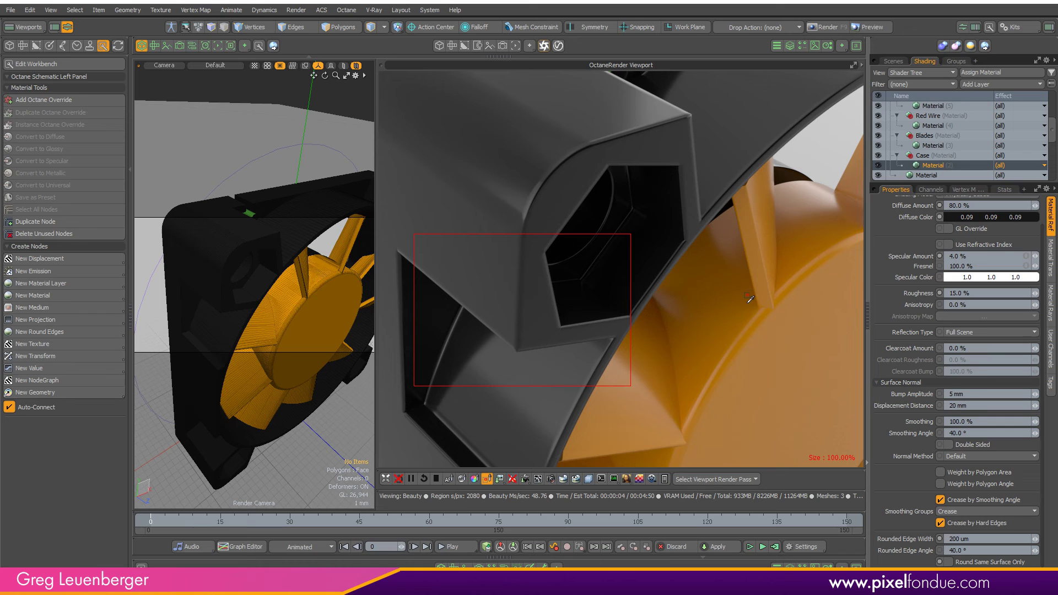
pyautogui.click(519, 436)
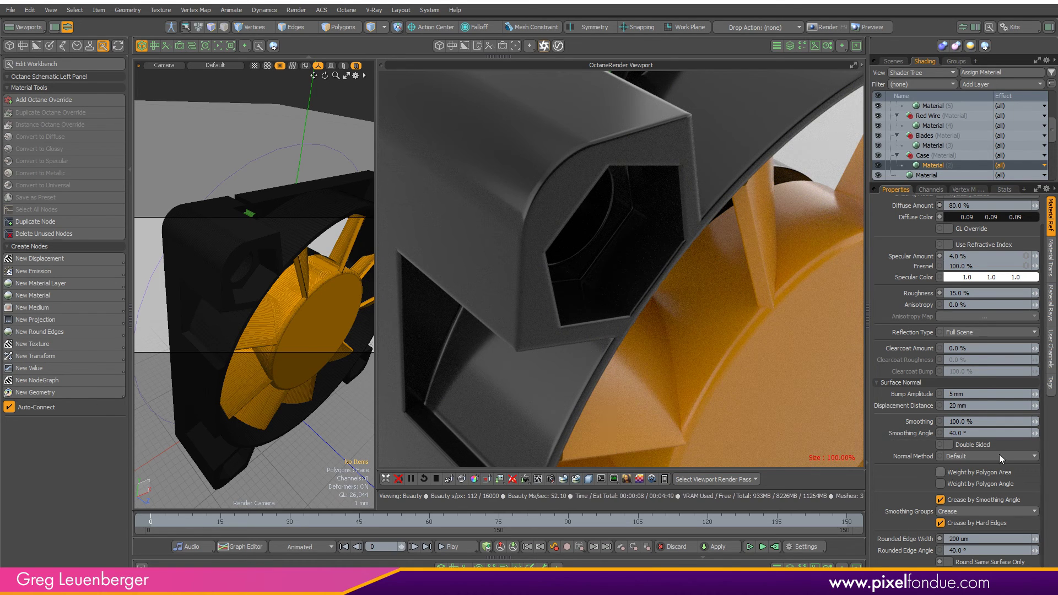
# - Deselect the case material and make the hidden Block mesh behind the fan visible
pyautogui.keyDown('ctrl'); pyautogui.click(948, 165); pyautogui.keyUp('ctrl')
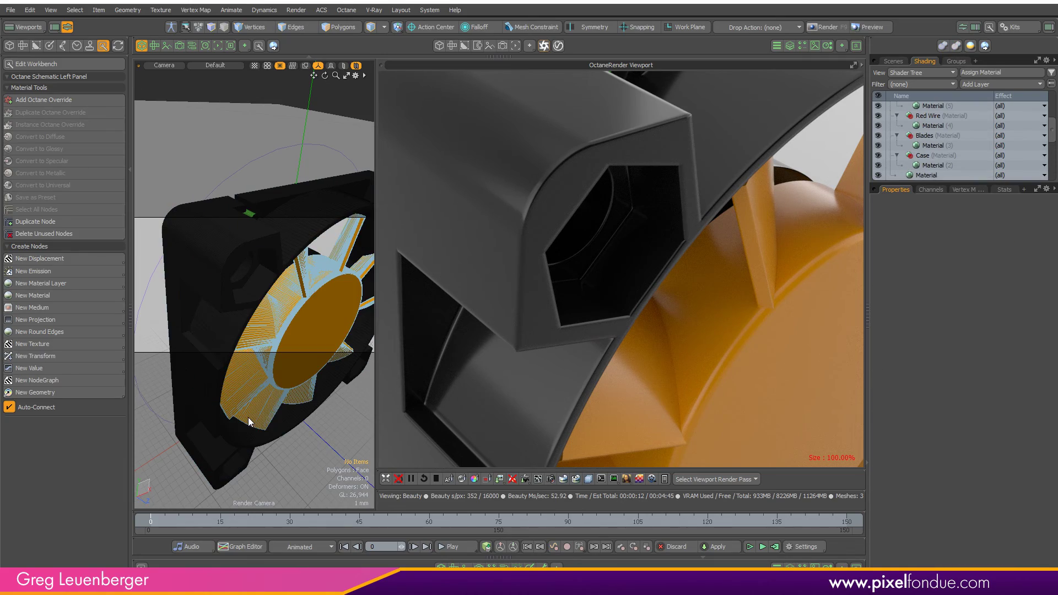
pyautogui.keyDown('ctrl'); pyautogui.keyDown('alt'); pyautogui.moveTo(243, 325); pyautogui.dragTo(222, 311); pyautogui.keyUp('alt'); pyautogui.keyUp('ctrl')
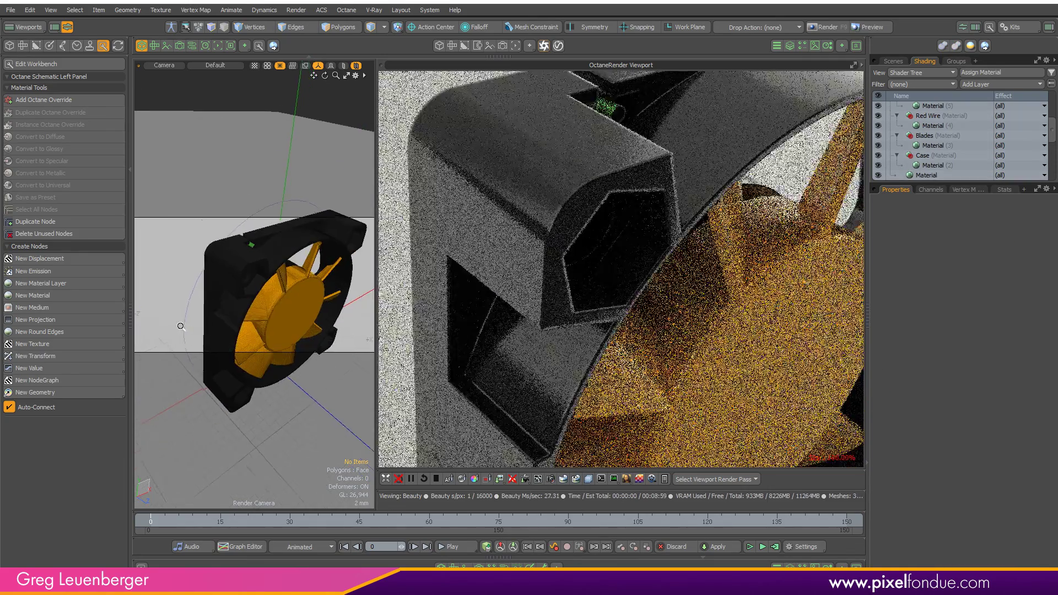
pyautogui.keyDown('ctrl'); pyautogui.keyDown('alt'); pyautogui.moveTo(229, 313); pyautogui.dragTo(203, 314); pyautogui.keyUp('alt'); pyautogui.keyUp('ctrl')
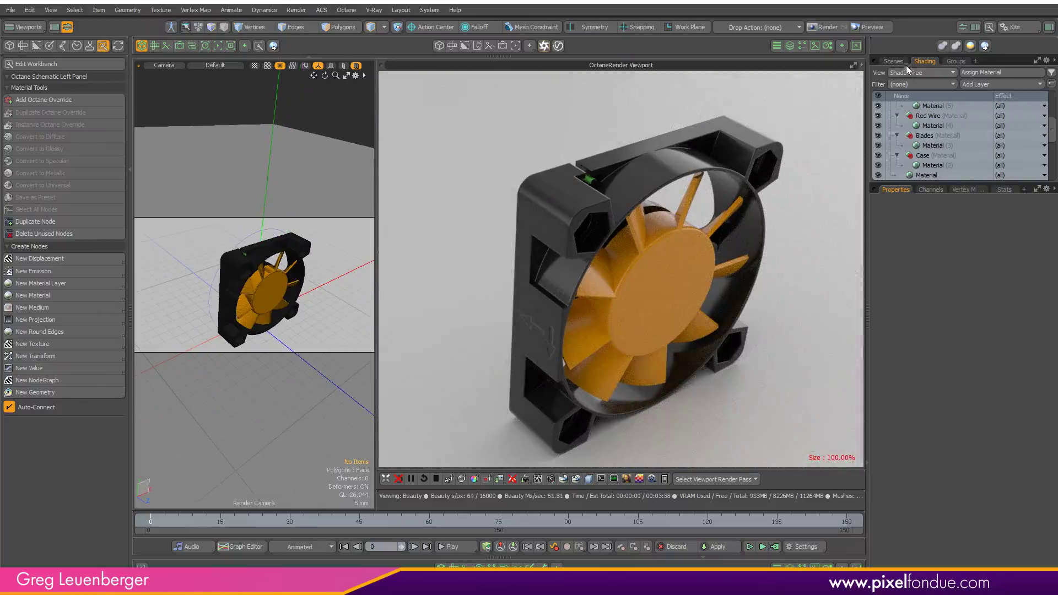
pyautogui.click(902, 61)
pyautogui.click(880, 136)
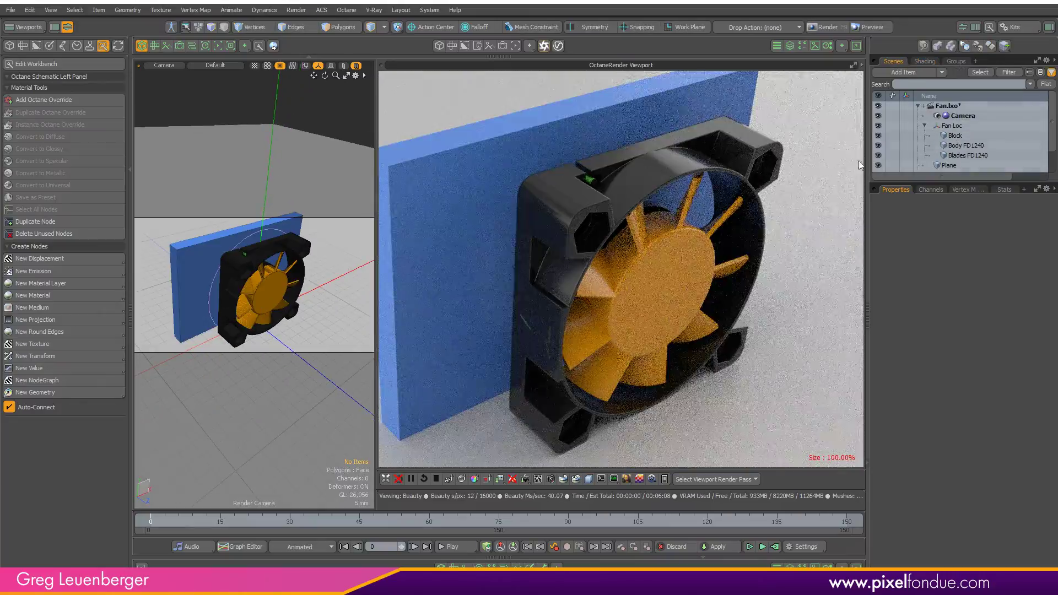
# - Hide the Blades FD1240 and Body FD1240 meshes, leaving the blue block in view
pyautogui.keyDown('alt'); pyautogui.moveTo(200, 336); pyautogui.dragTo(331, 312); pyautogui.keyUp('alt')
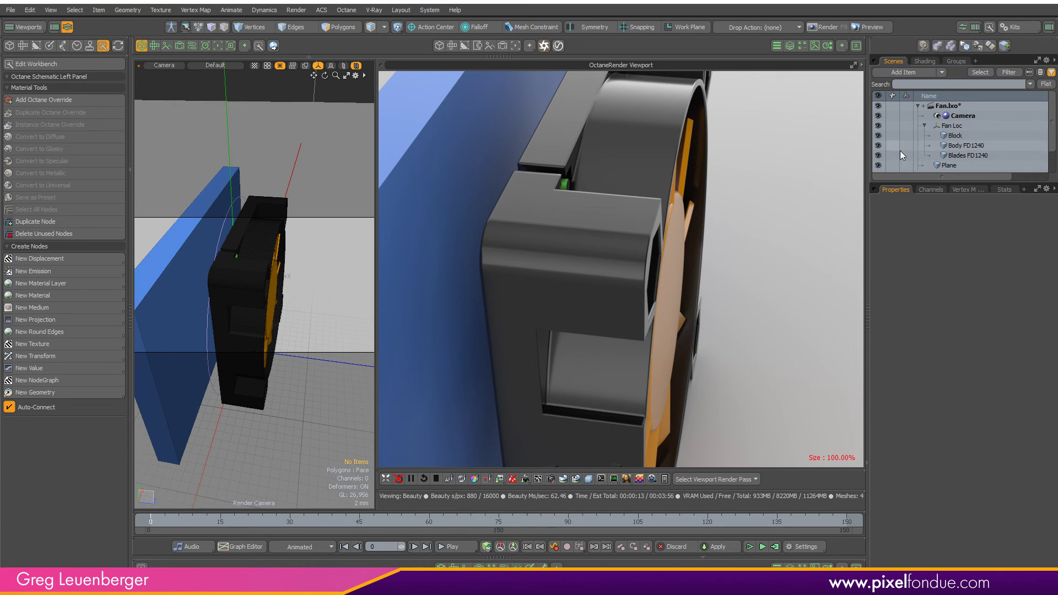
pyautogui.click(878, 155)
pyautogui.click(879, 145)
# - Duplicate the Block mesh and move the copy in front of the original, to a Y position of 7.4 mm
pyautogui.click(955, 136)
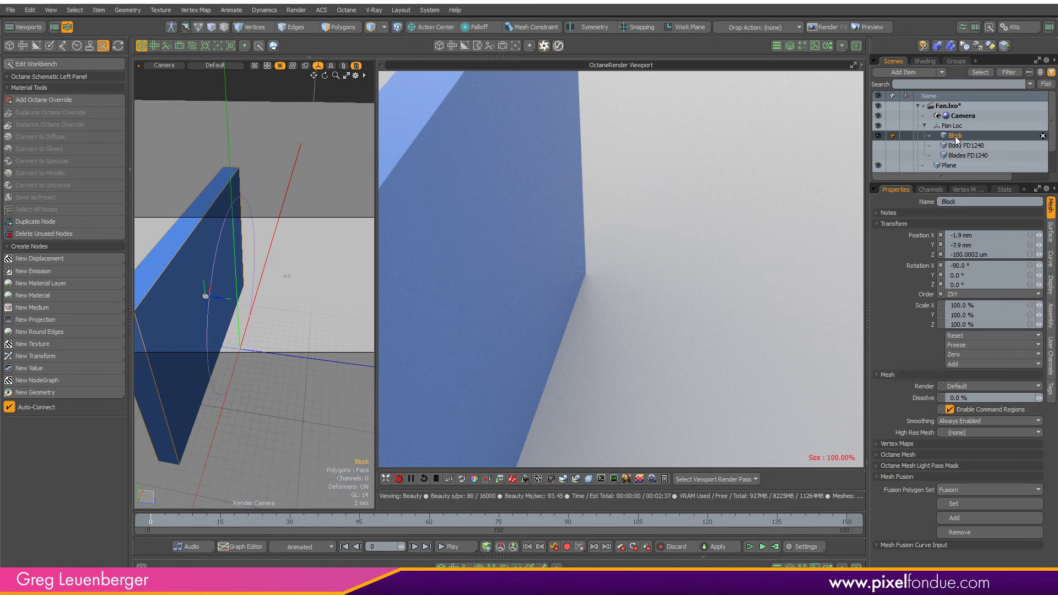
pyautogui.rightClick(956, 141)
pyautogui.moveTo(940, 313)
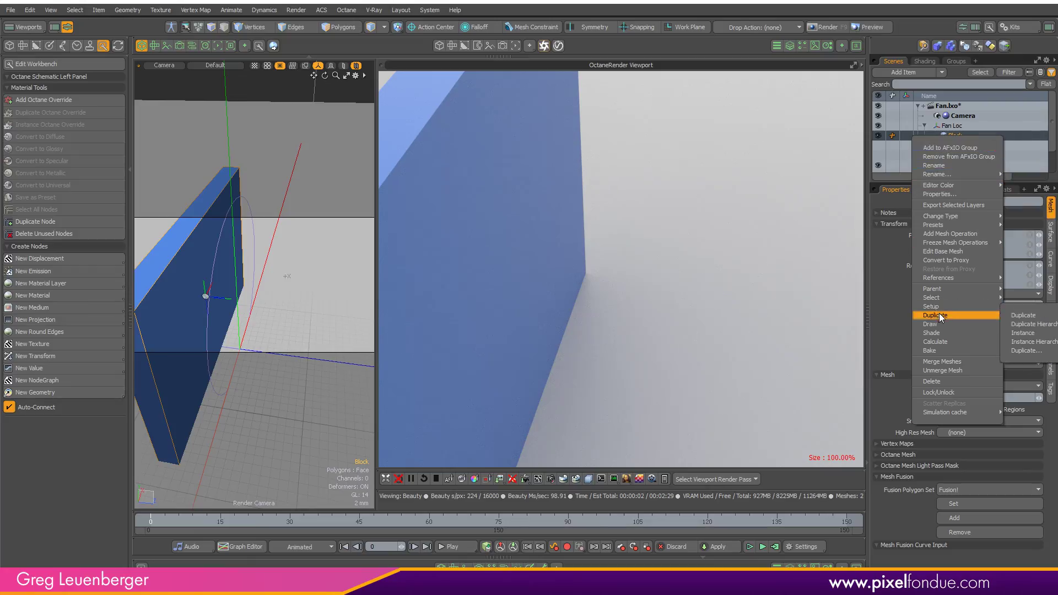
pyautogui.click(1021, 316)
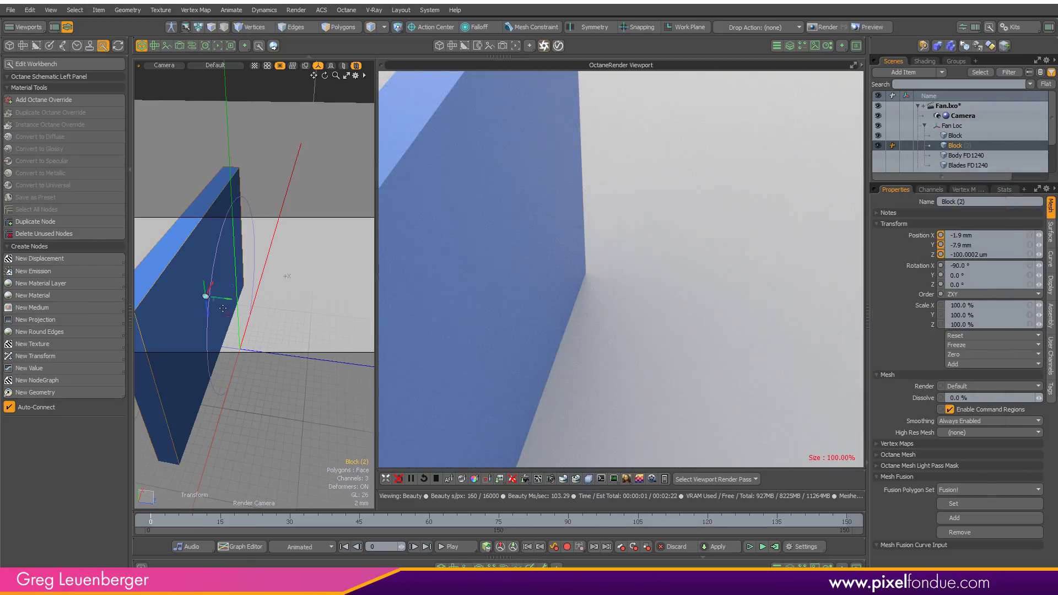
pyautogui.moveTo(223, 309); pyautogui.dragTo(369, 315)
# - Scale down the duplicate block's polygons to form a much smaller box in front of the blue block
pyautogui.press('3')
pyautogui.press('r')
pyautogui.moveTo(268, 288); pyautogui.dragTo(264, 294)
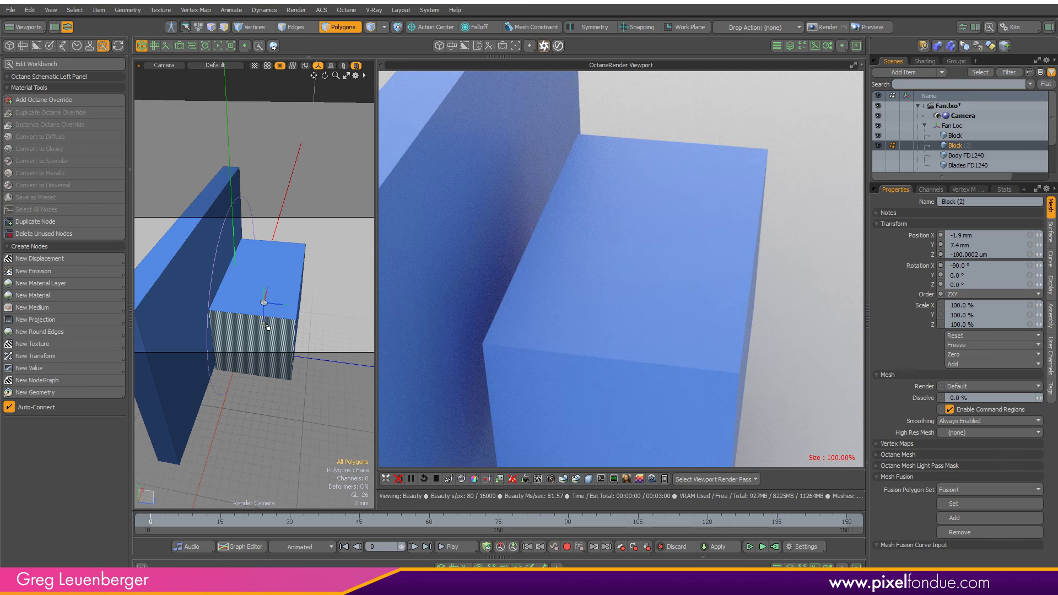
# - Assign the small box a new material named Red Plastic with a light red colour (0.93, 0.38, 0.39)
pyautogui.write('mRed')
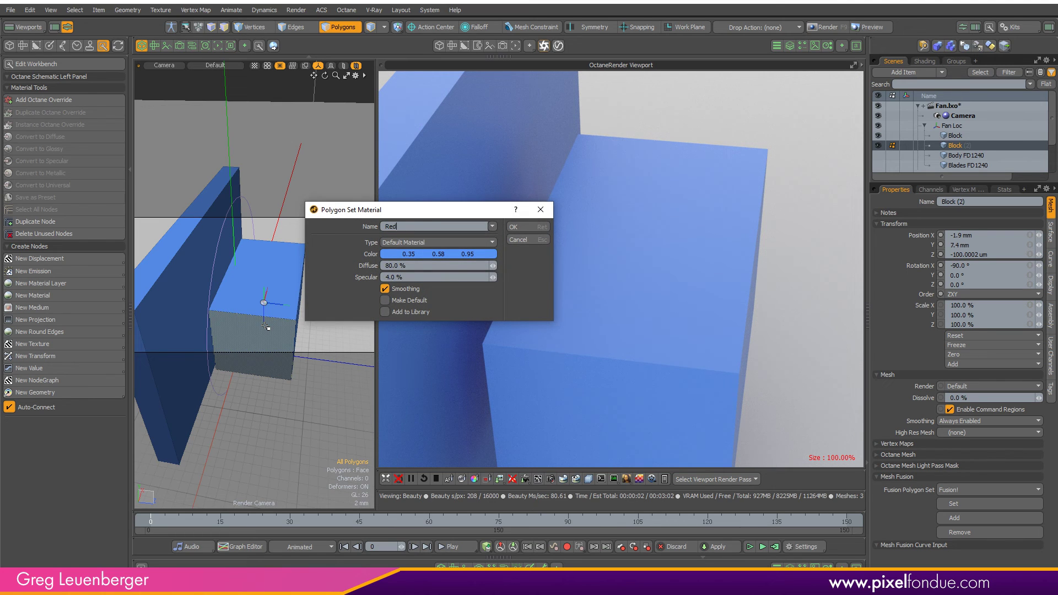
pyautogui.write(' Plastic')
pyautogui.click(481, 253)
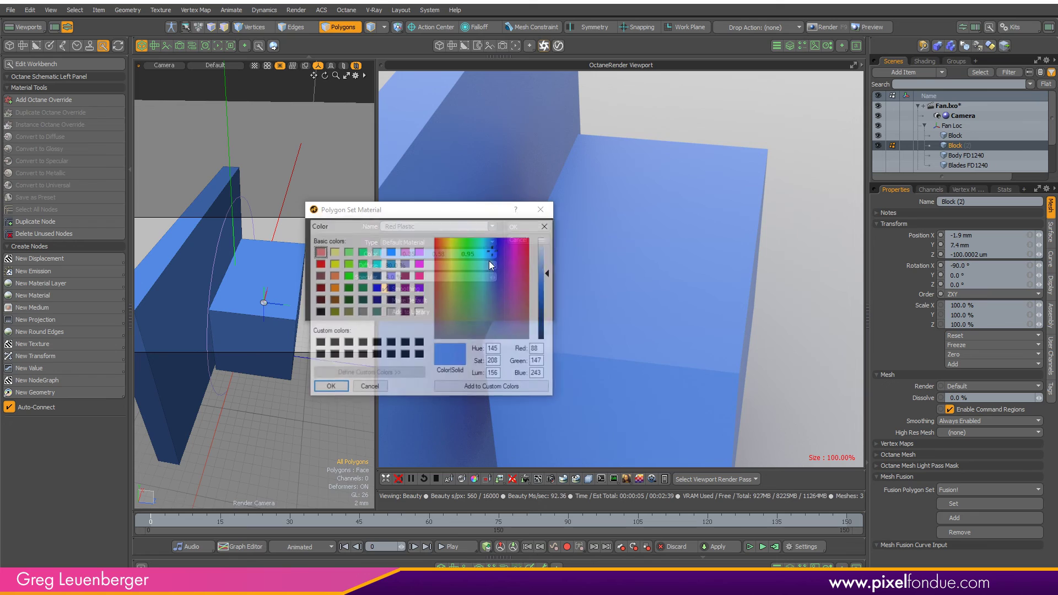
pyautogui.click(330, 388)
pyautogui.click(513, 227)
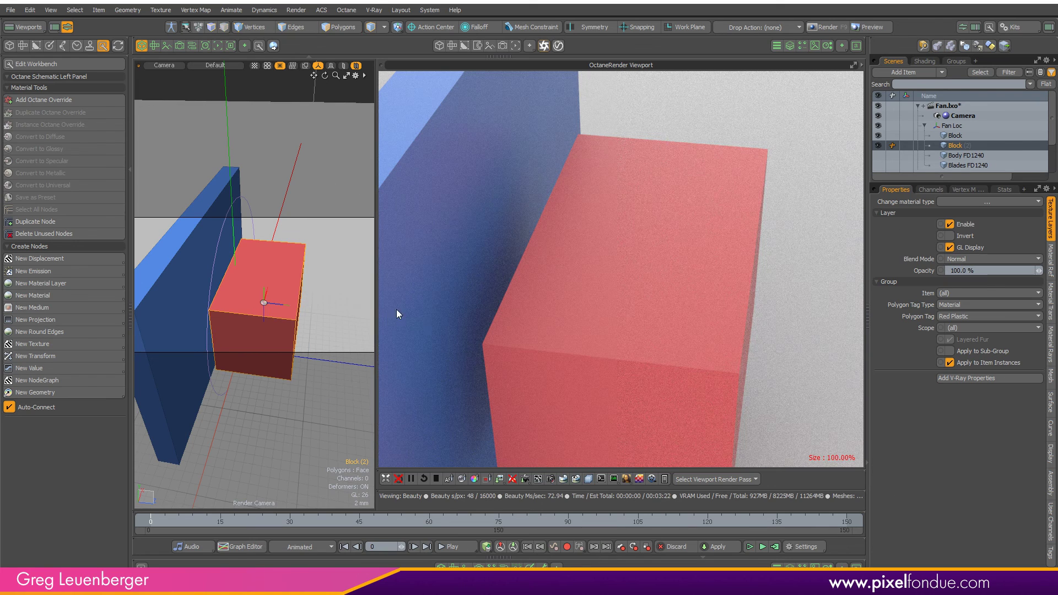
# - Move the large blue block forward so that it intersects the red box
pyautogui.click(168, 289)
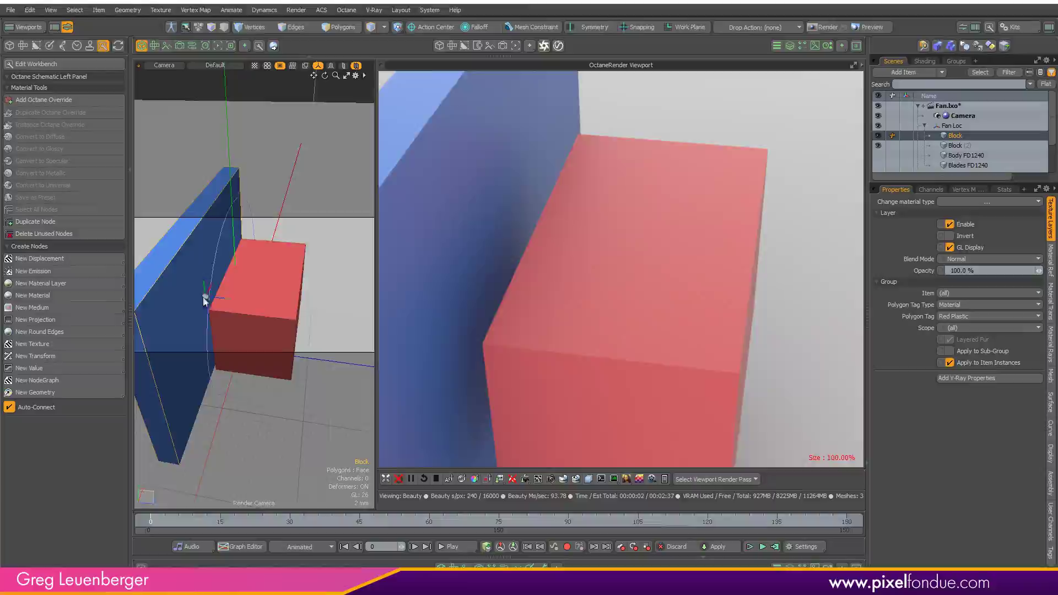
pyautogui.scroll(1, 204, 295)
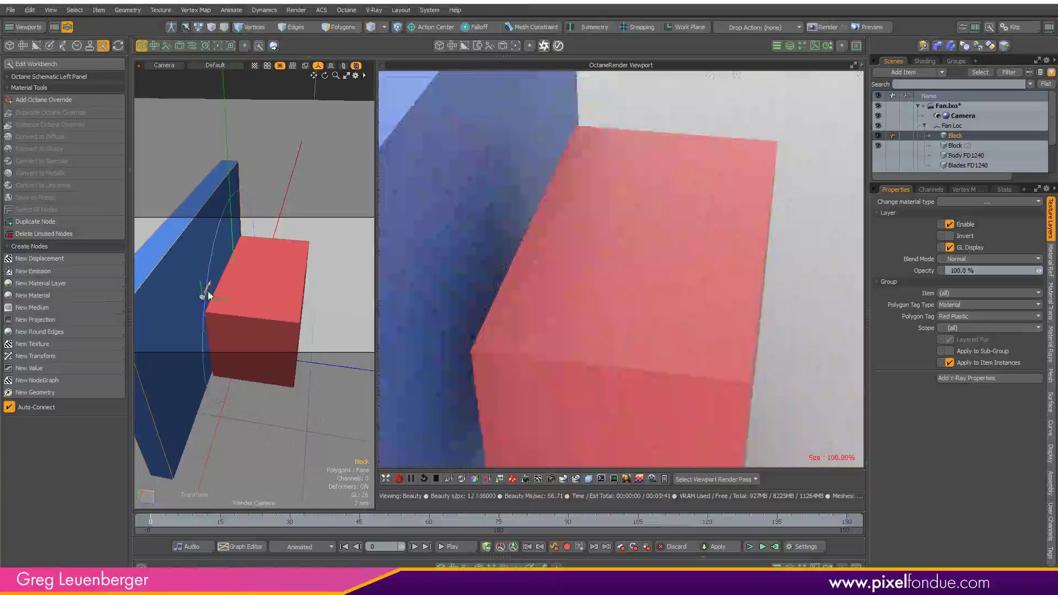
pyautogui.moveTo(220, 301); pyautogui.dragTo(286, 296)
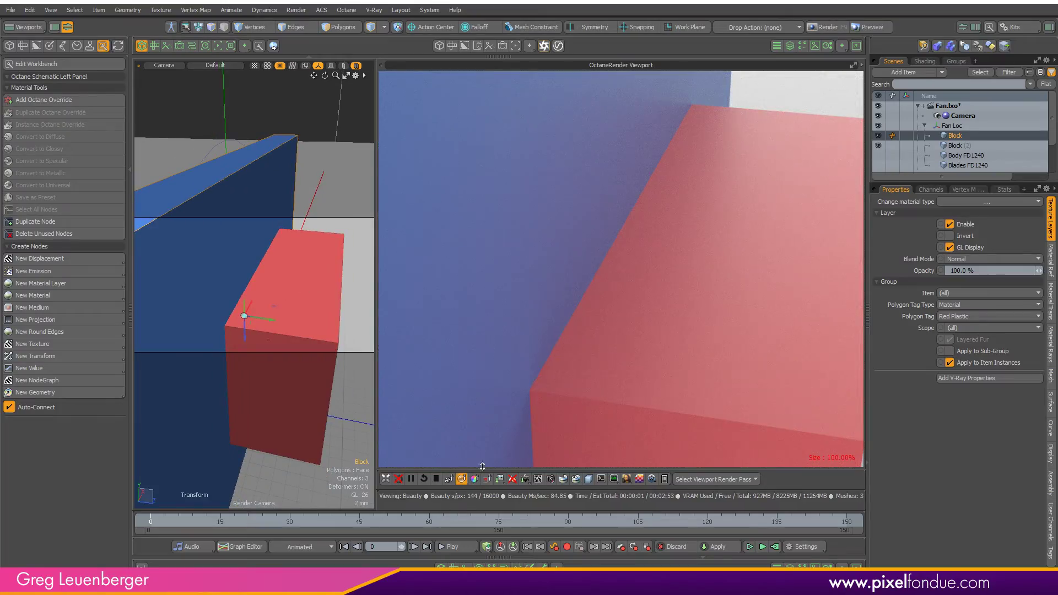
# - Set the Red Plastic material's roughness to 15%
pyautogui.scroll(-5, 1007, 281)
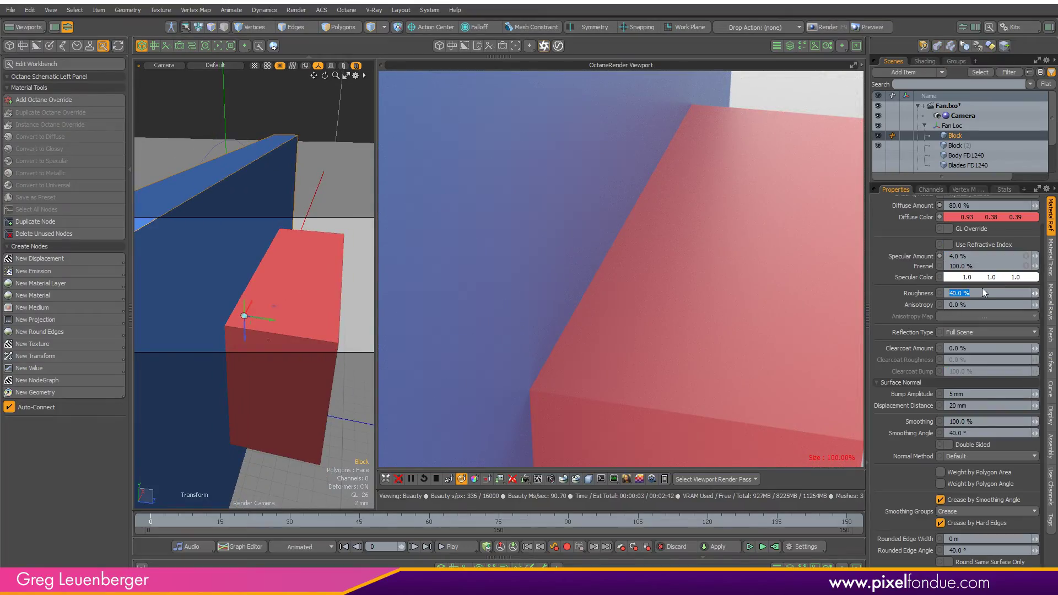
pyautogui.write('15')
pyautogui.press('Return')
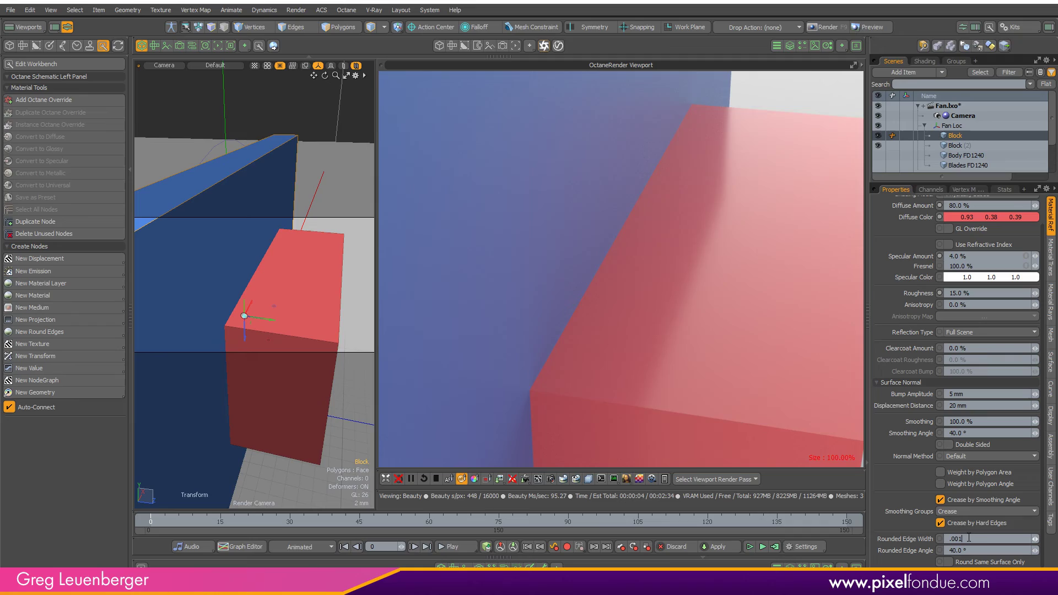
# - Set the Red Plastic material's rounded edge width to 0.001 m
pyautogui.click(970, 538)
pyautogui.write('.001')
pyautogui.press('Return')
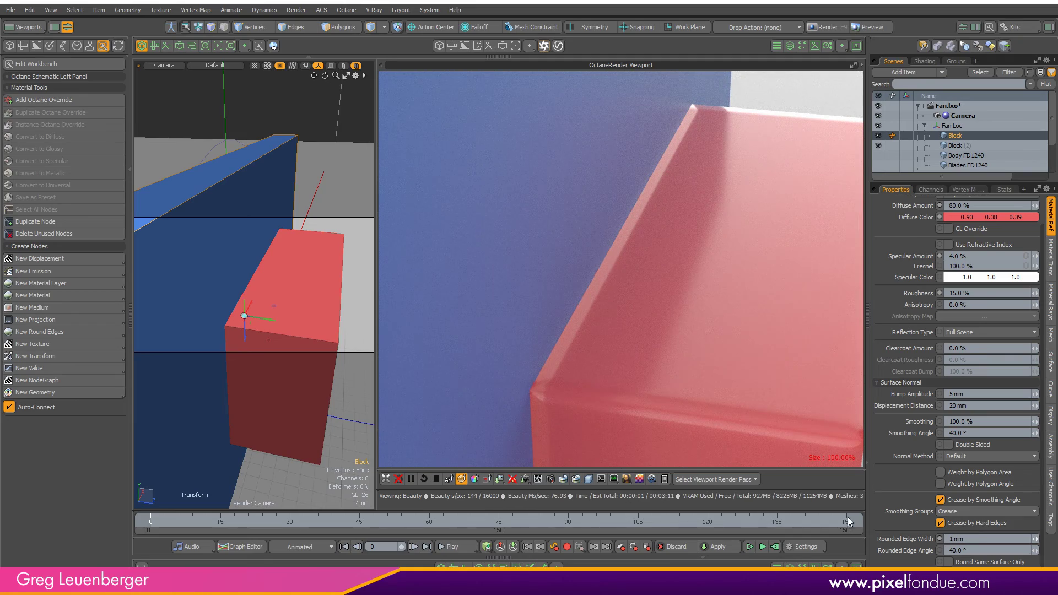
# - Set the Red Plastic material's rounded edge width to 0.0005 m and move the blue block slightly back through the red box
pyautogui.write('.0005')
pyautogui.press('Return')
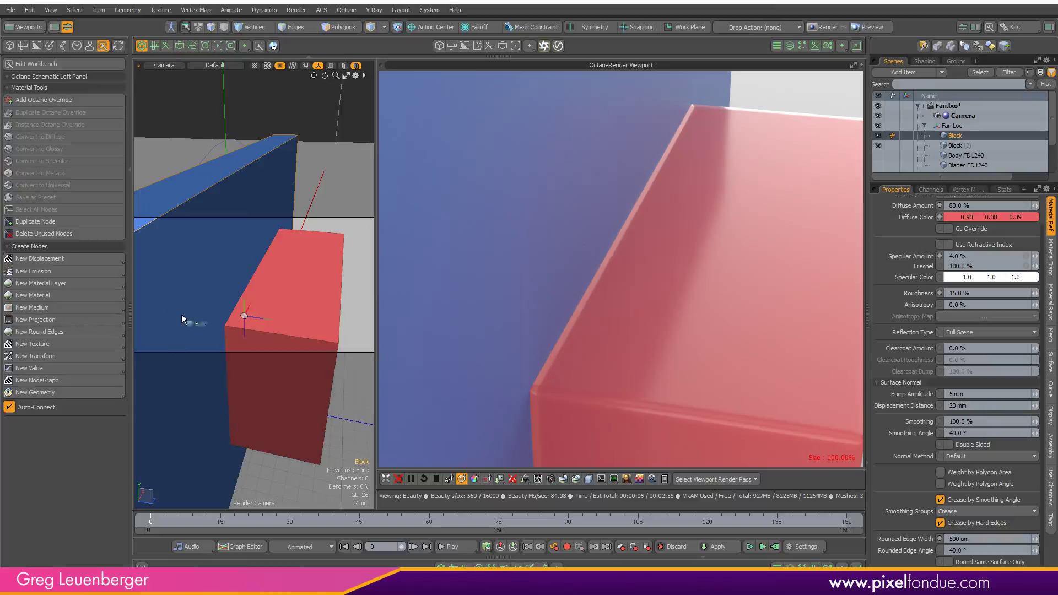
pyautogui.moveTo(270, 319)
pyautogui.mouseDown()
pyautogui.moveTo(223, 313)
pyautogui.moveTo(257, 321)
pyautogui.mouseUp()
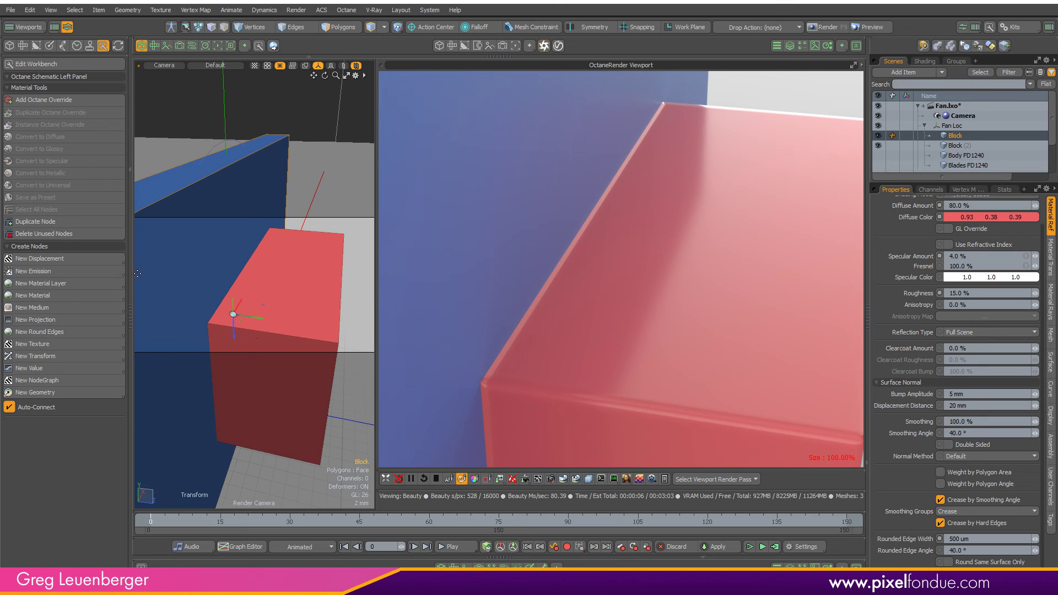
# - Set the blue block material's rounded edge width to 0.5 mm
pyautogui.click(440, 342)
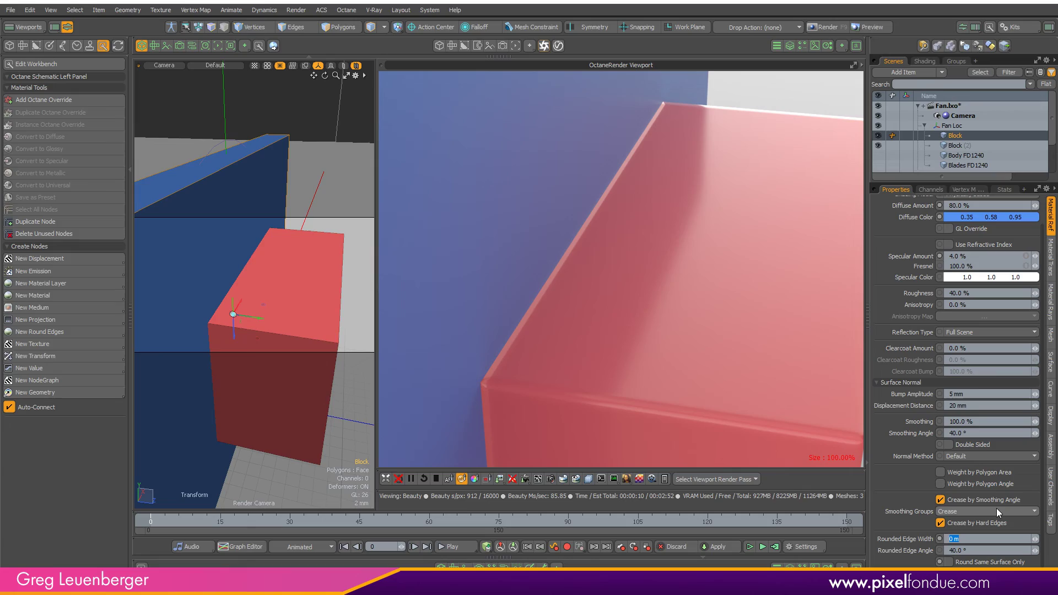
pyautogui.write('0.5mm')
pyautogui.press('Return')
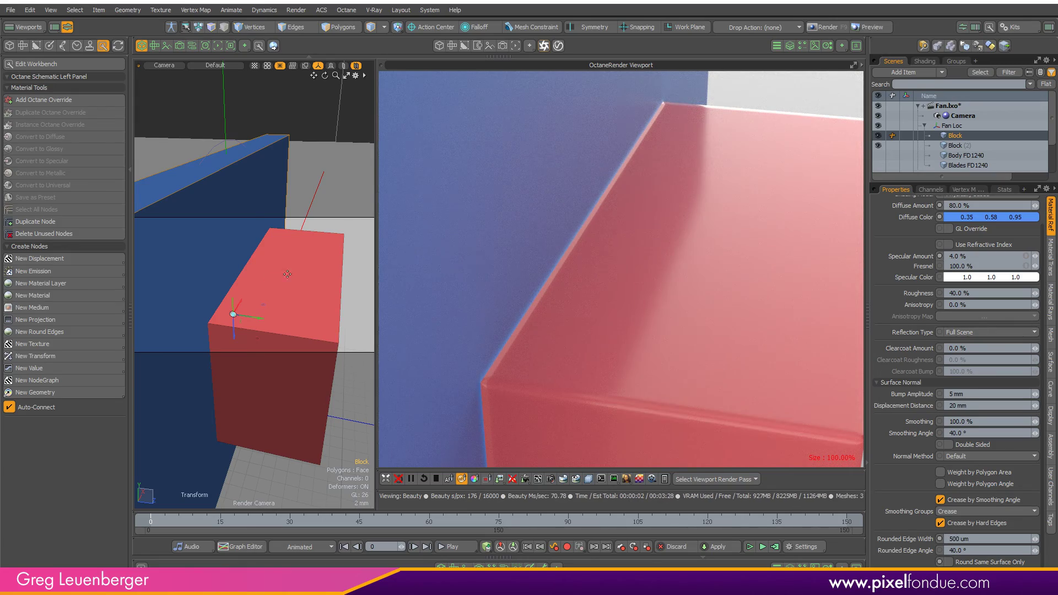
# - Enable Round Same Surface Only for the red block's material
pyautogui.click(717, 315)
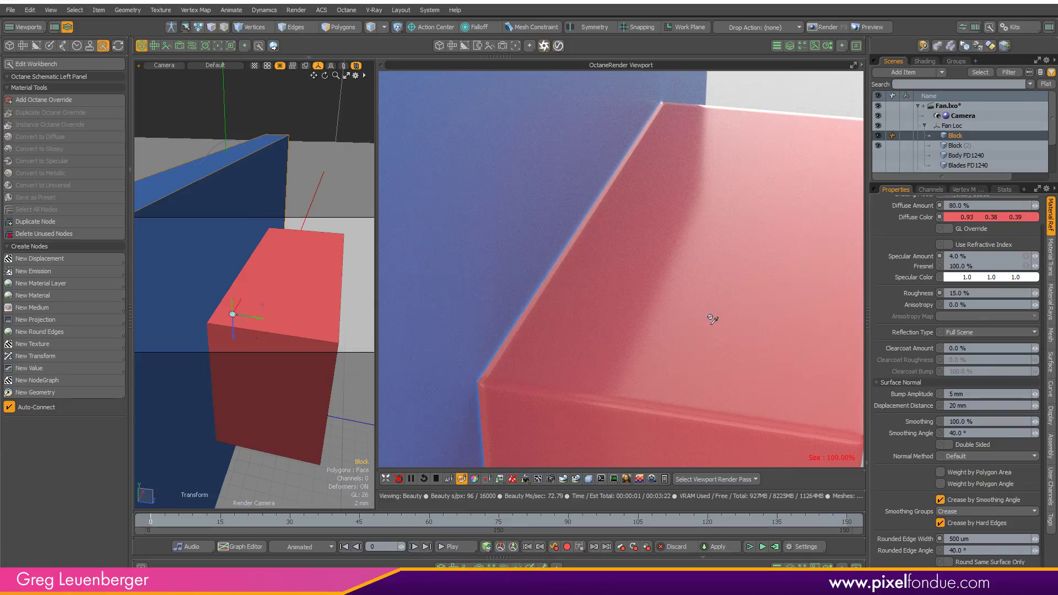
pyautogui.click(494, 204)
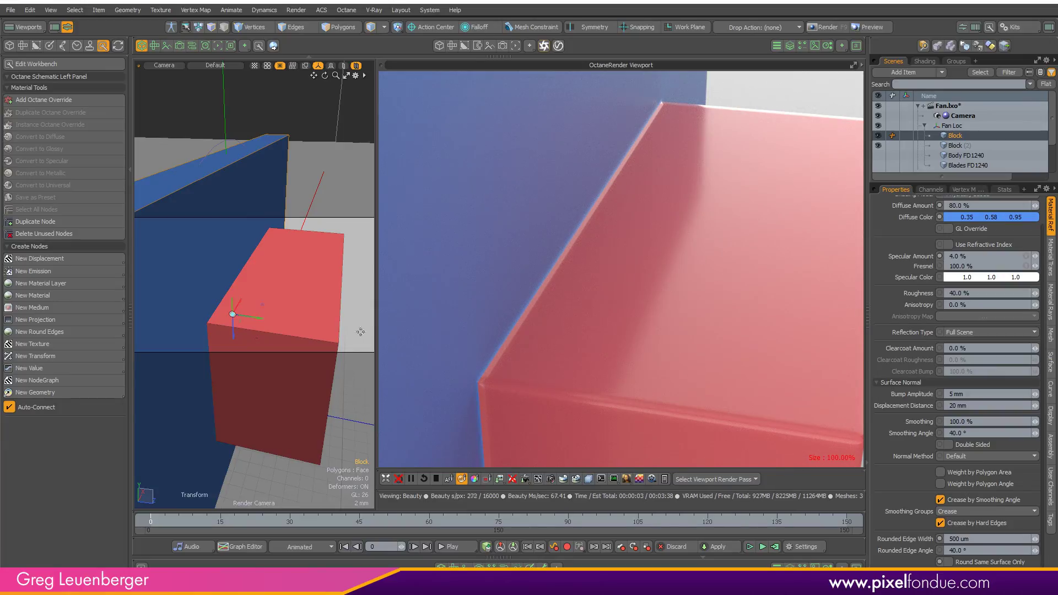
pyautogui.keyDown('alt'); pyautogui.moveTo(242, 329); pyautogui.dragTo(350, 327); pyautogui.keyUp('alt')
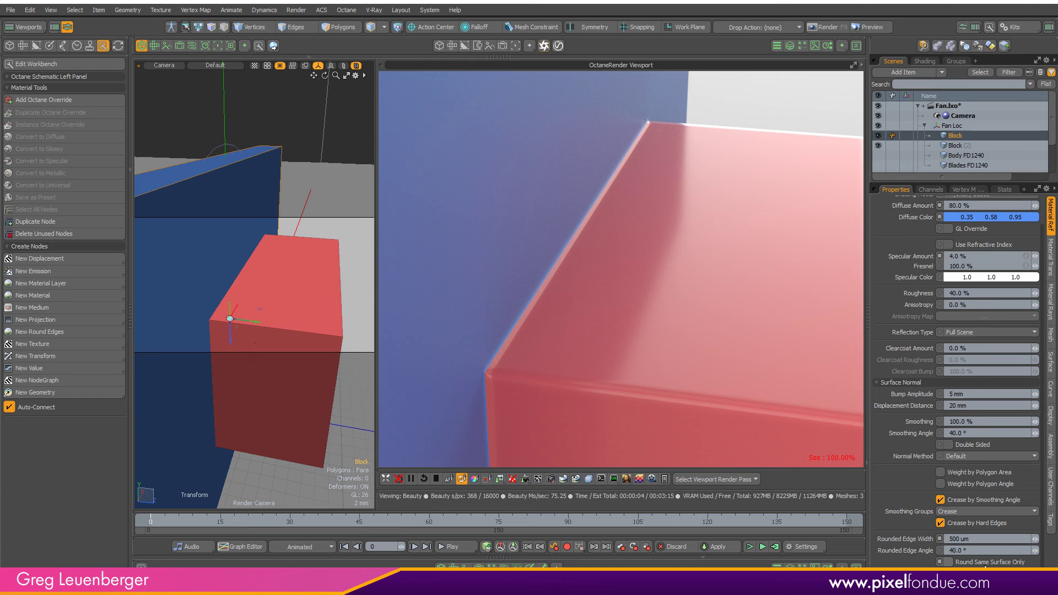
pyautogui.click(764, 270)
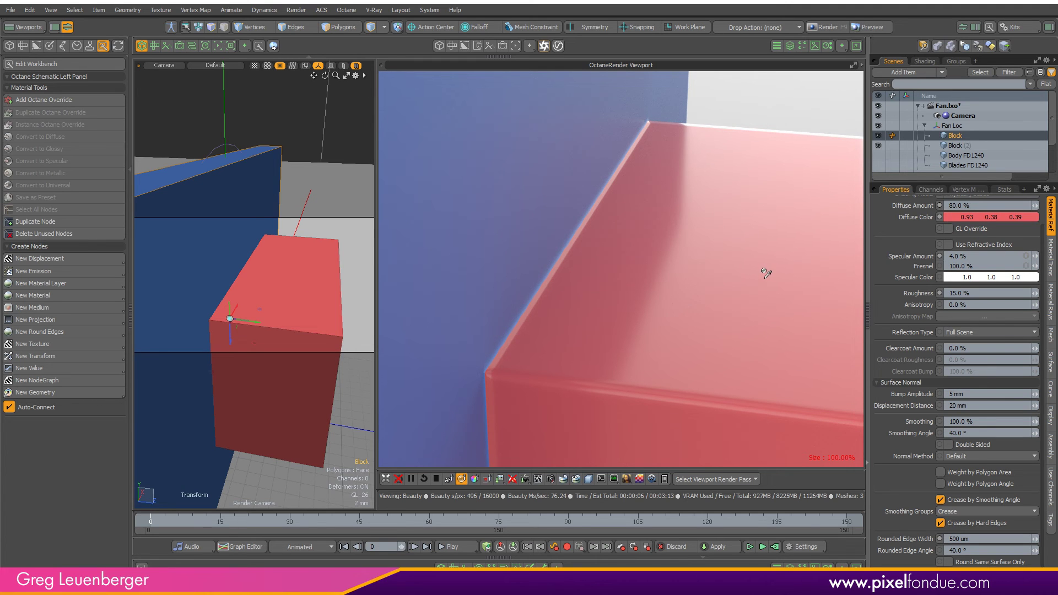
pyautogui.click(979, 563)
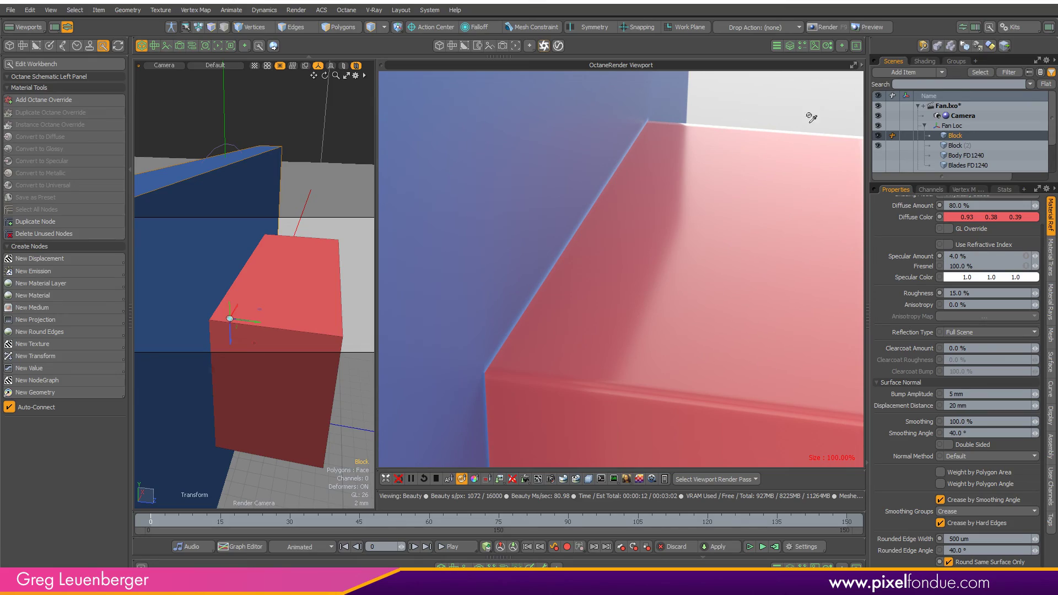
# - Enable Round Same Surface Only for the blue block's material
pyautogui.keyDown('alt'); pyautogui.moveTo(309, 328); pyautogui.dragTo(275, 321); pyautogui.keyUp('alt')
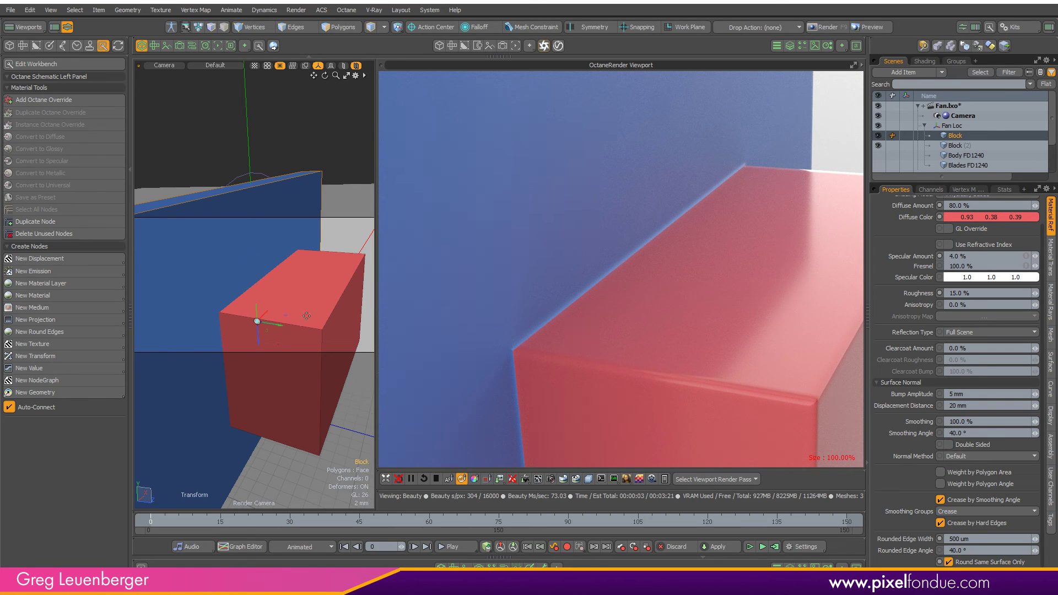
pyautogui.click(492, 254)
pyautogui.click(991, 562)
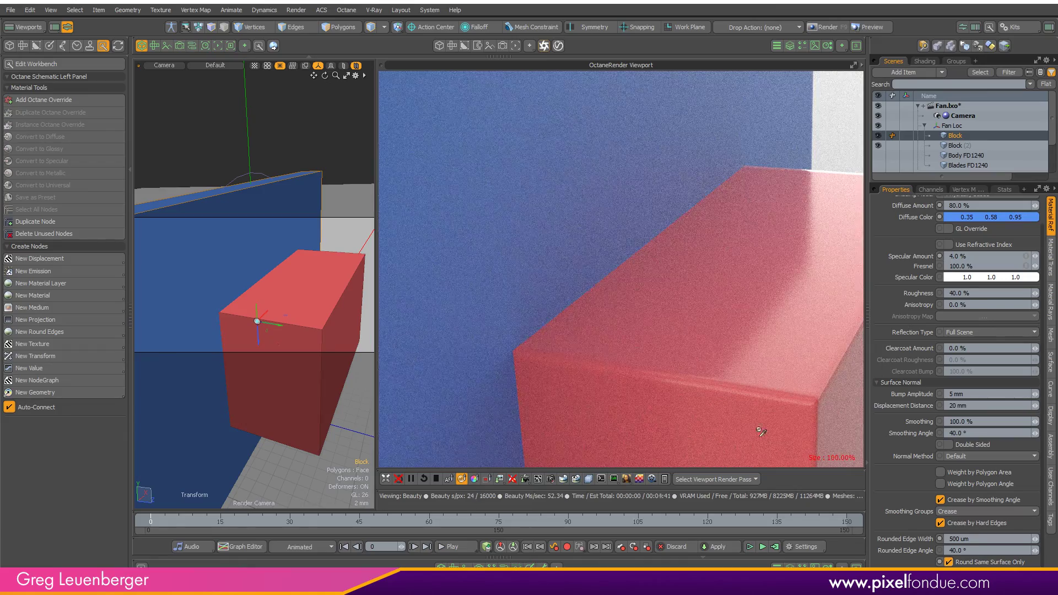
# - Examine the edge shading where the red box meets the blue block, close up and from several angles
pyautogui.scroll(3, 255, 331)
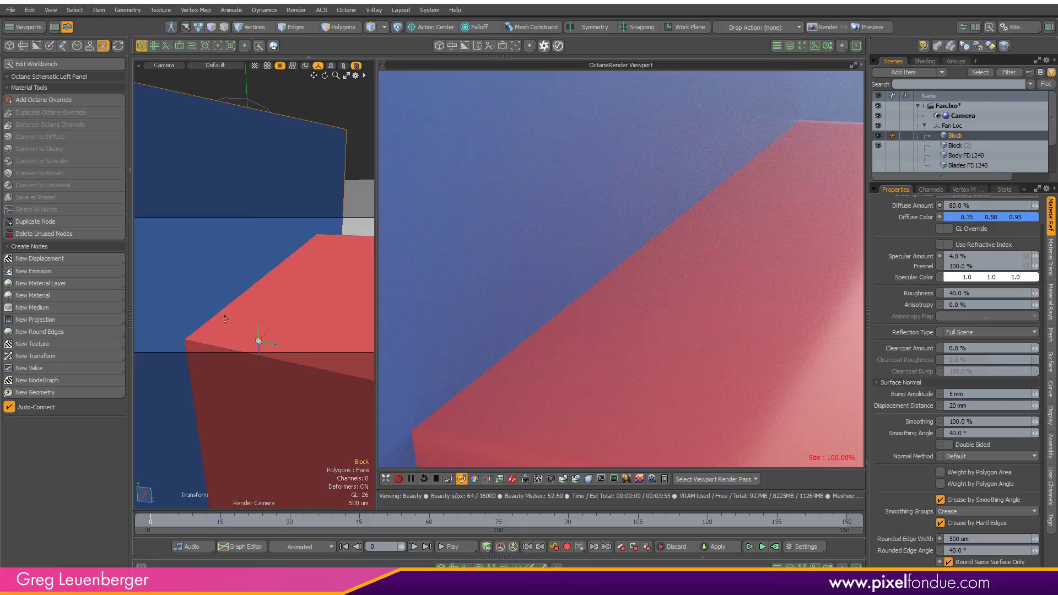
pyautogui.scroll(-2, 312, 310)
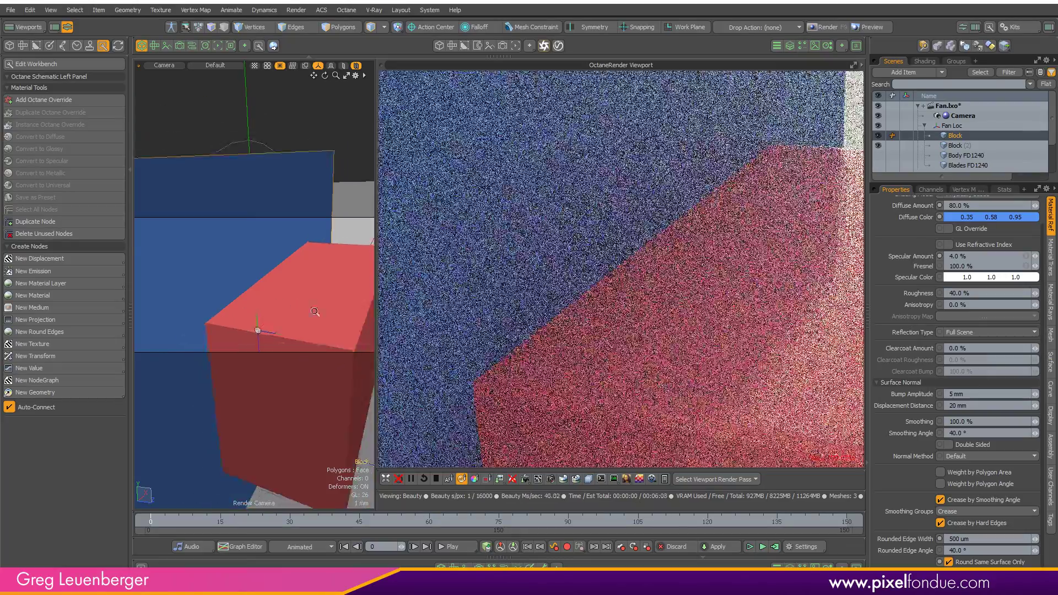
pyautogui.keyDown('ctrl'); pyautogui.keyDown('alt'); pyautogui.moveTo(315, 311); pyautogui.dragTo(259, 312); pyautogui.keyUp('alt'); pyautogui.keyUp('ctrl')
pyautogui.keyDown('alt'); pyautogui.moveTo(259, 311); pyautogui.dragTo(226, 301); pyautogui.keyUp('alt')
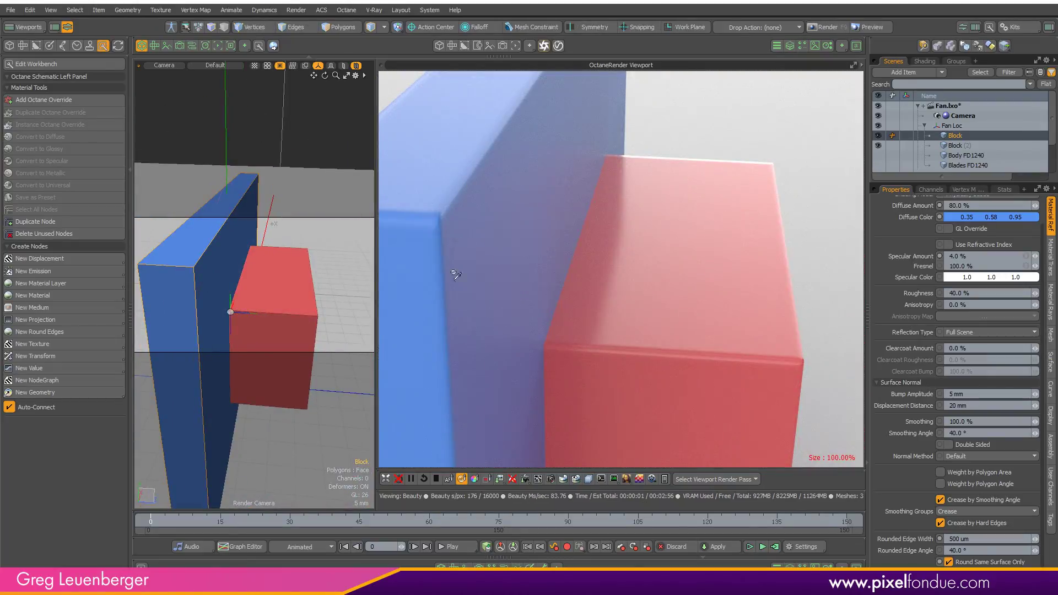
pyautogui.keyDown('alt'); pyautogui.moveTo(329, 267); pyautogui.dragTo(304, 270); pyautogui.keyUp('alt')
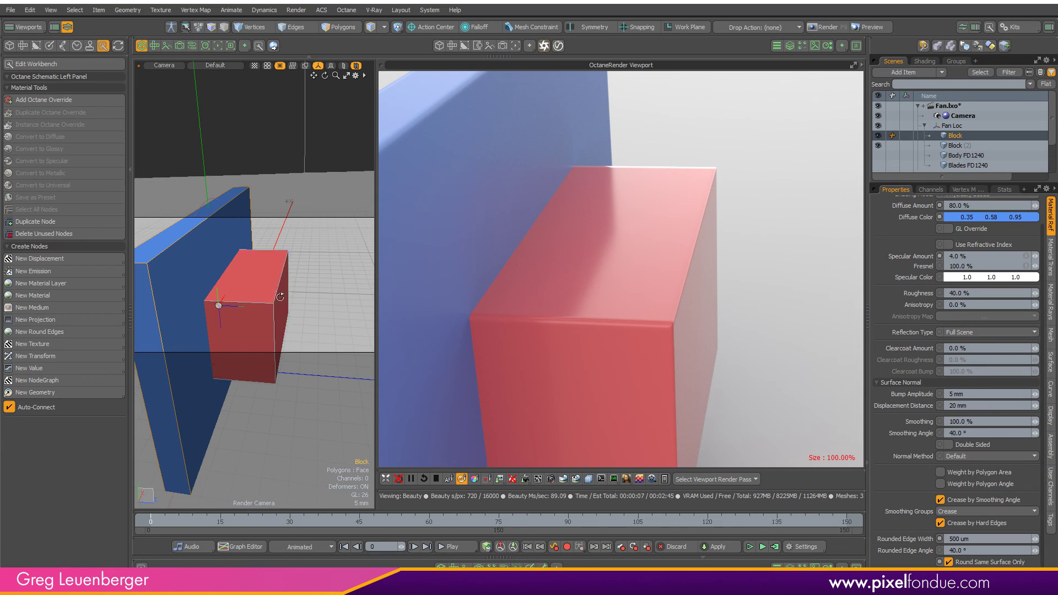
pyautogui.keyDown('alt'); pyautogui.moveTo(282, 325); pyautogui.dragTo(221, 330); pyautogui.keyUp('alt')
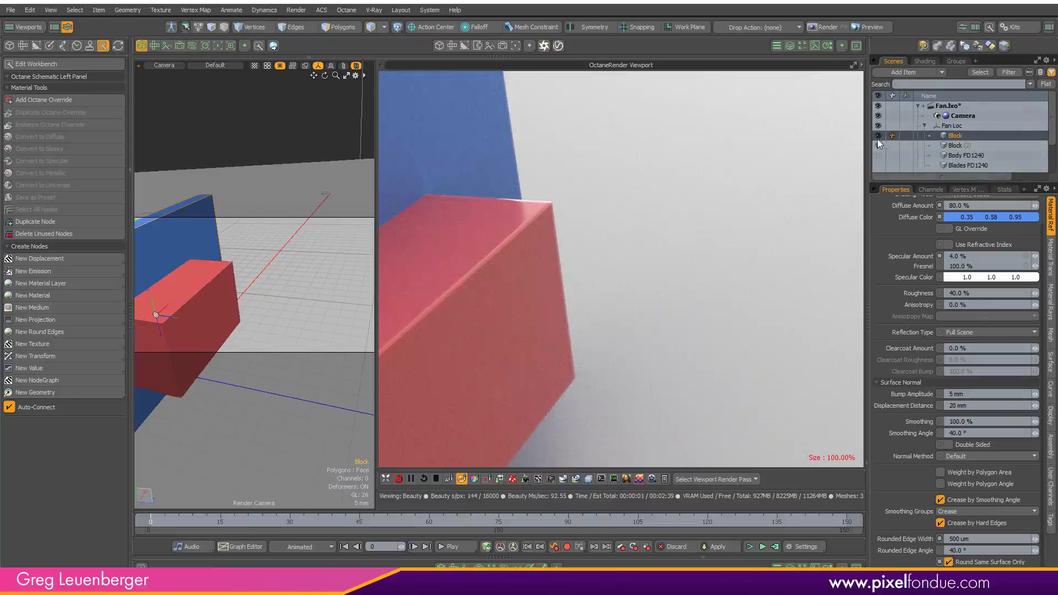
# - Hide both blocks and show the fan's body and blades
pyautogui.click(879, 145)
pyautogui.click(879, 136)
pyautogui.click(879, 156)
pyautogui.click(879, 165)
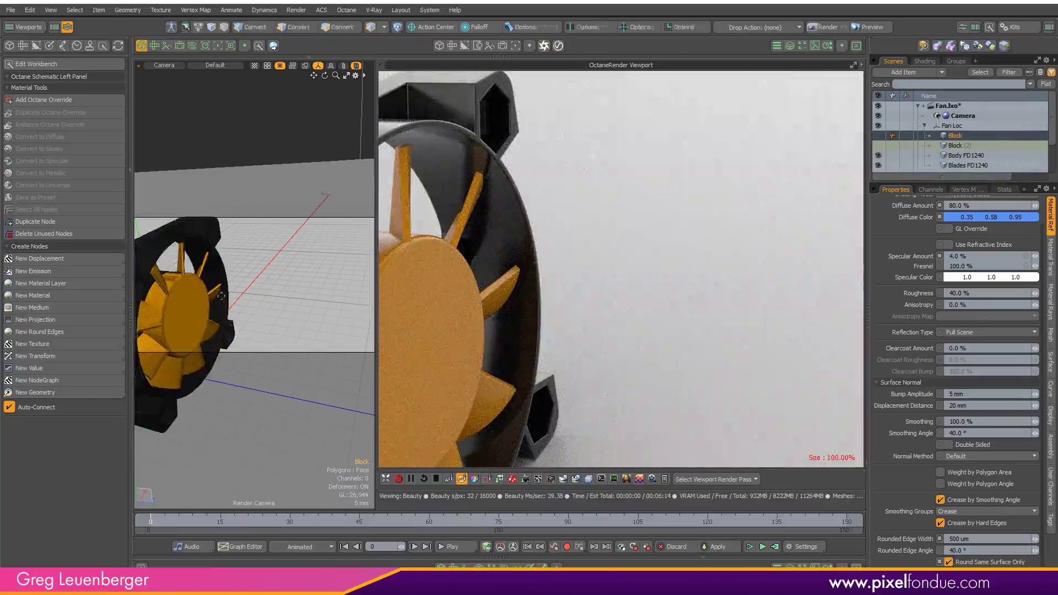
# - Examine the edge shading on the fan's blade tips and where the blades meet the hub
pyautogui.keyDown('alt'); pyautogui.moveTo(272, 319); pyautogui.dragTo(279, 298); pyautogui.keyUp('alt')
pyautogui.keyDown('ctrl'); pyautogui.keyDown('alt'); pyautogui.moveTo(279, 298); pyautogui.dragTo(314, 280); pyautogui.keyUp('alt'); pyautogui.keyUp('ctrl')
pyautogui.keyDown('alt'); pyautogui.moveTo(314, 280); pyautogui.dragTo(286, 270); pyautogui.keyUp('alt')
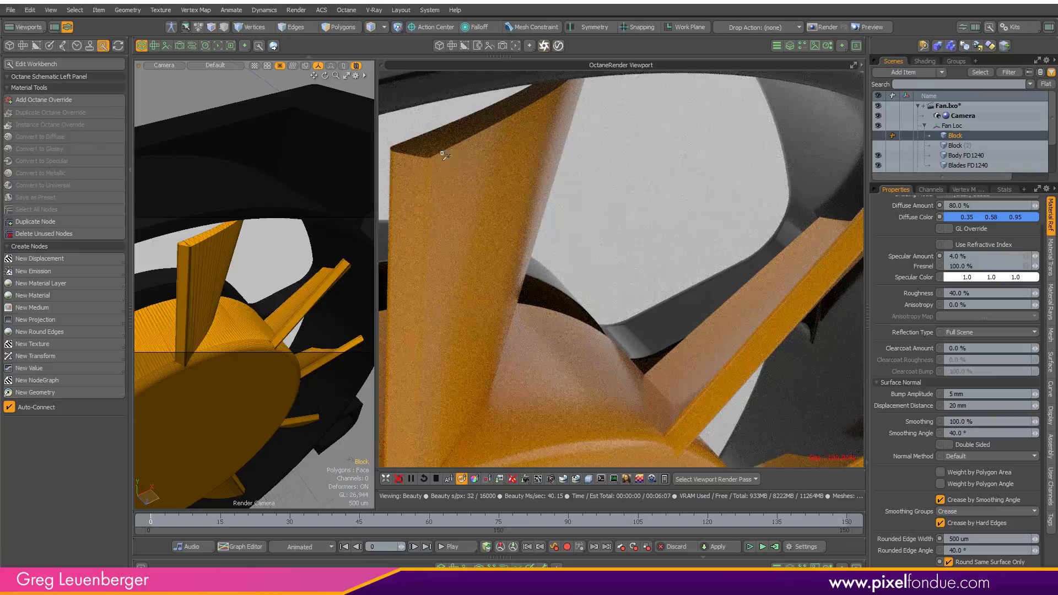
pyautogui.keyDown('alt'); pyautogui.moveTo(429, 200); pyautogui.dragTo(435, 252); pyautogui.keyUp('alt')
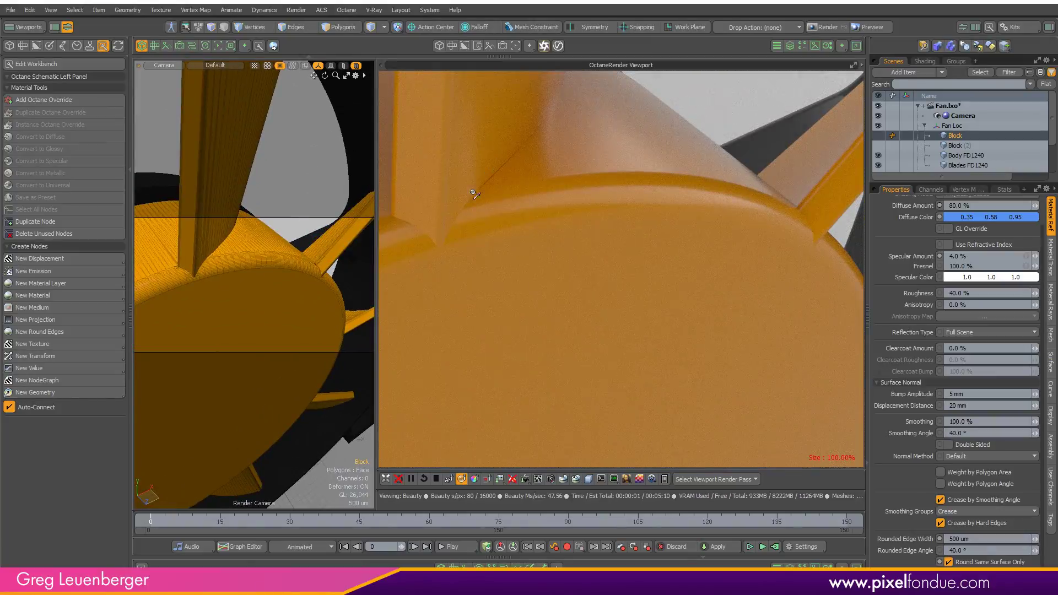
pyautogui.scroll(-5, 222, 319)
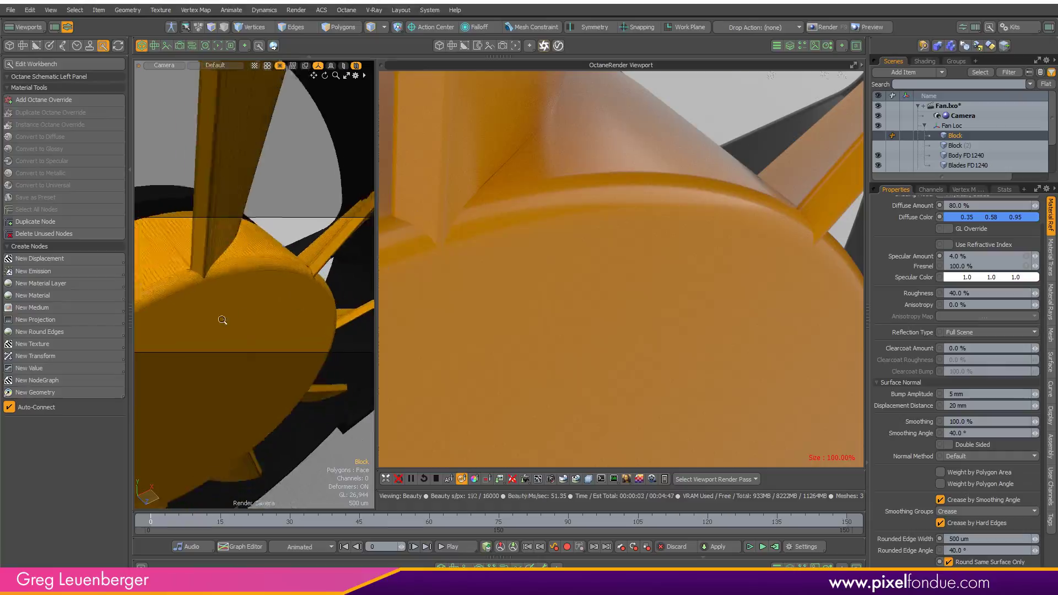
pyautogui.keyDown('alt'); pyautogui.moveTo(223, 319); pyautogui.dragTo(319, 319); pyautogui.keyUp('alt')
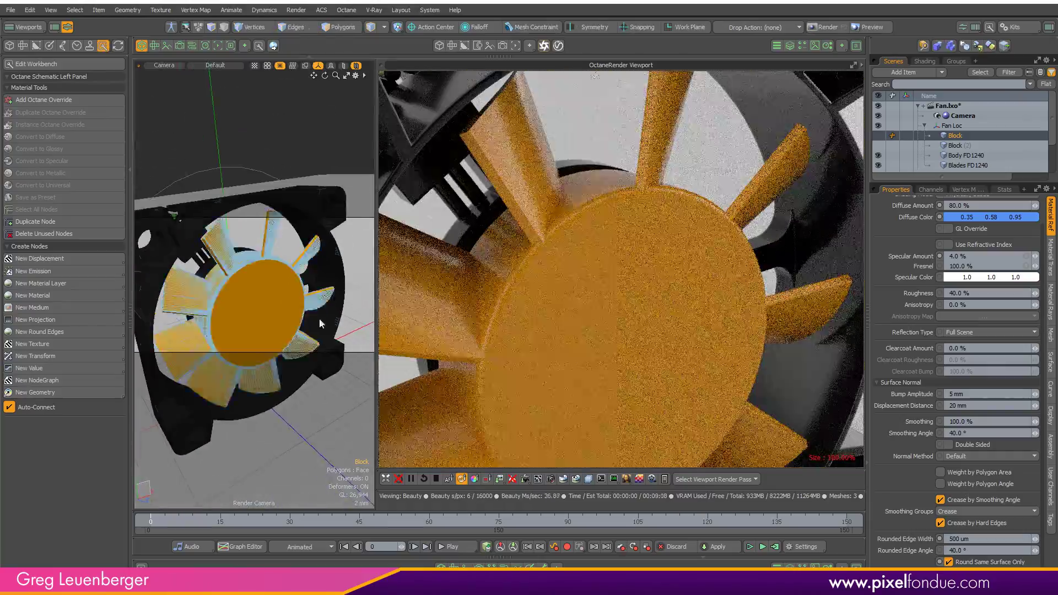
# - Add an Octane override to the Blades material group
pyautogui.keyDown('ctrl'); pyautogui.click(971, 136); pyautogui.keyUp('ctrl')
pyautogui.click(926, 61)
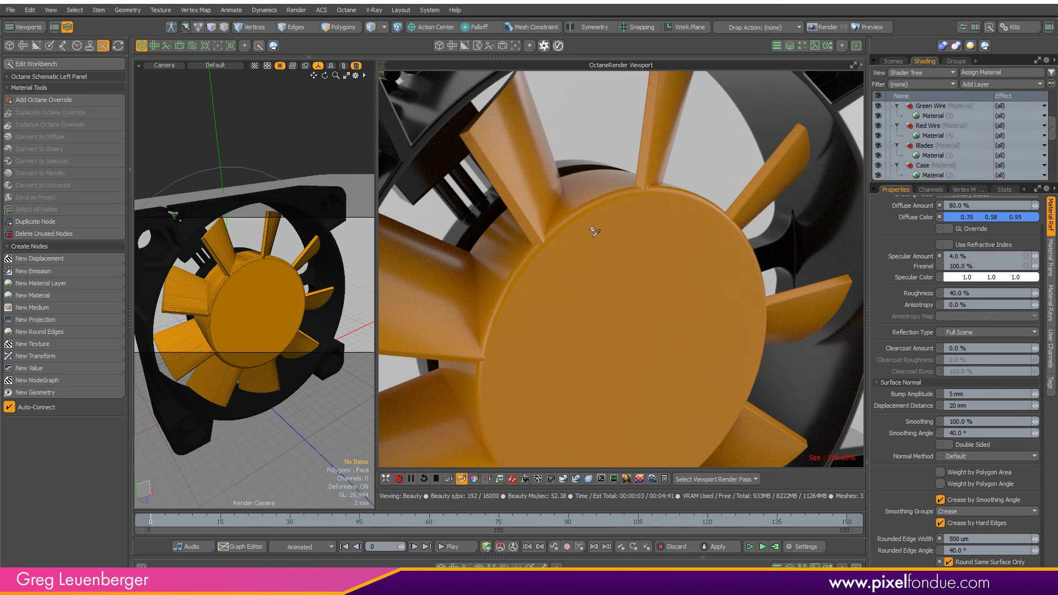
pyautogui.click(926, 146)
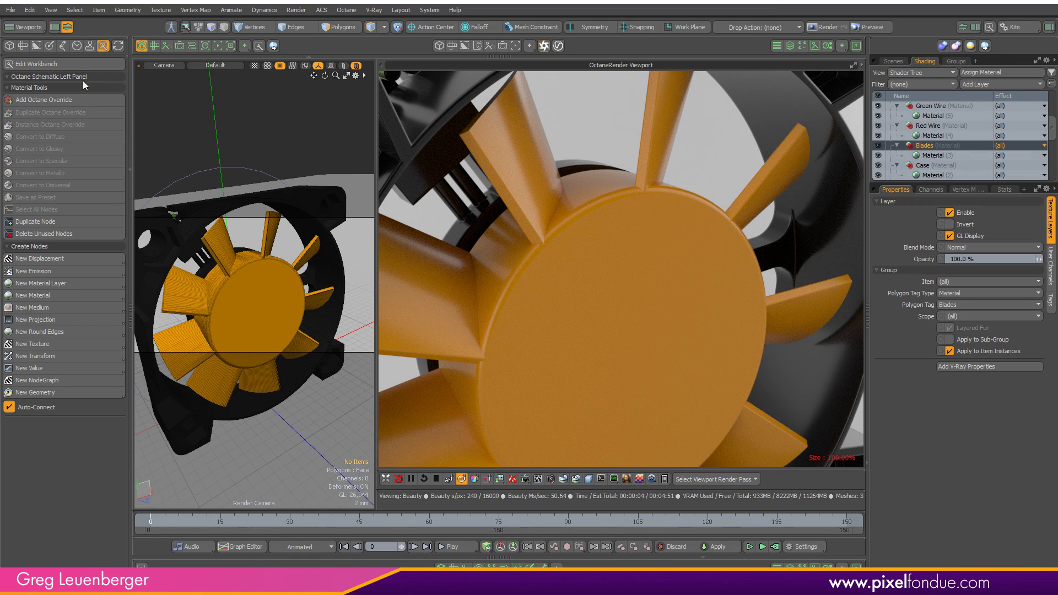
pyautogui.click(52, 99)
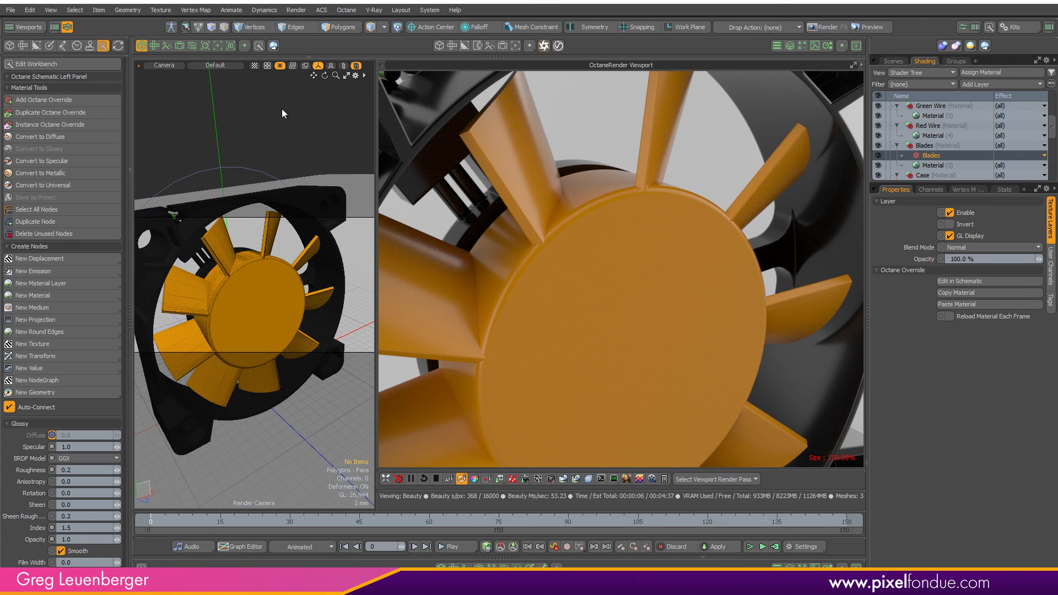
# - Add an Octane Round Edges node in the schematic, connected to the Round Edges input of the blades' glossy material
pyautogui.click(192, 45)
pyautogui.keyDown('alt'); pyautogui.moveTo(243, 262); pyautogui.dragTo(347, 134); pyautogui.keyUp('alt')
pyautogui.moveTo(295, 331)
pyautogui.keyDown('ctrl'); pyautogui.keyDown('alt'); pyautogui.mouseDown()
pyautogui.moveTo(344, 336)
pyautogui.moveTo(279, 335)
pyautogui.mouseUp(); pyautogui.keyUp('alt'); pyautogui.keyUp('ctrl')
pyautogui.click(330, 336)
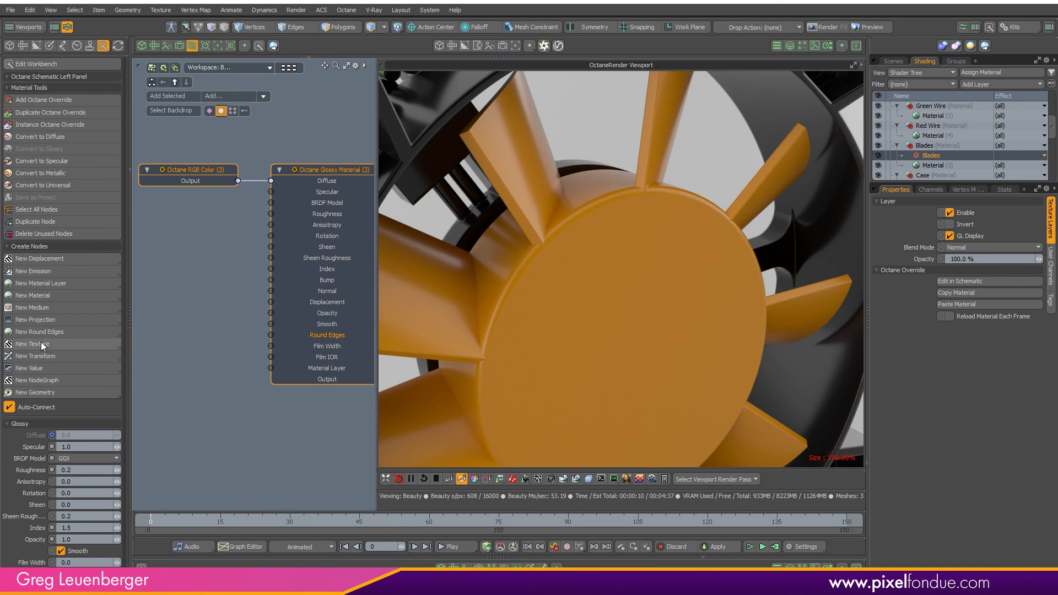
pyautogui.click(78, 334)
pyautogui.moveTo(258, 248); pyautogui.dragTo(270, 273)
pyautogui.scroll(1, 243, 273)
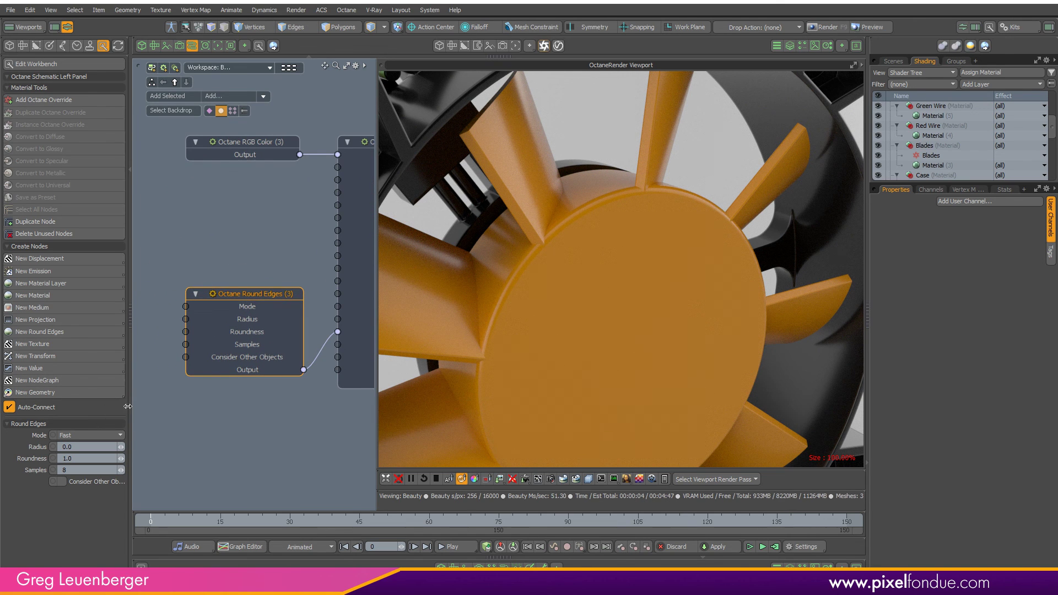
# - Set the Round Edges node to Accurate mode with a radius of 0.0002
pyautogui.click(81, 434)
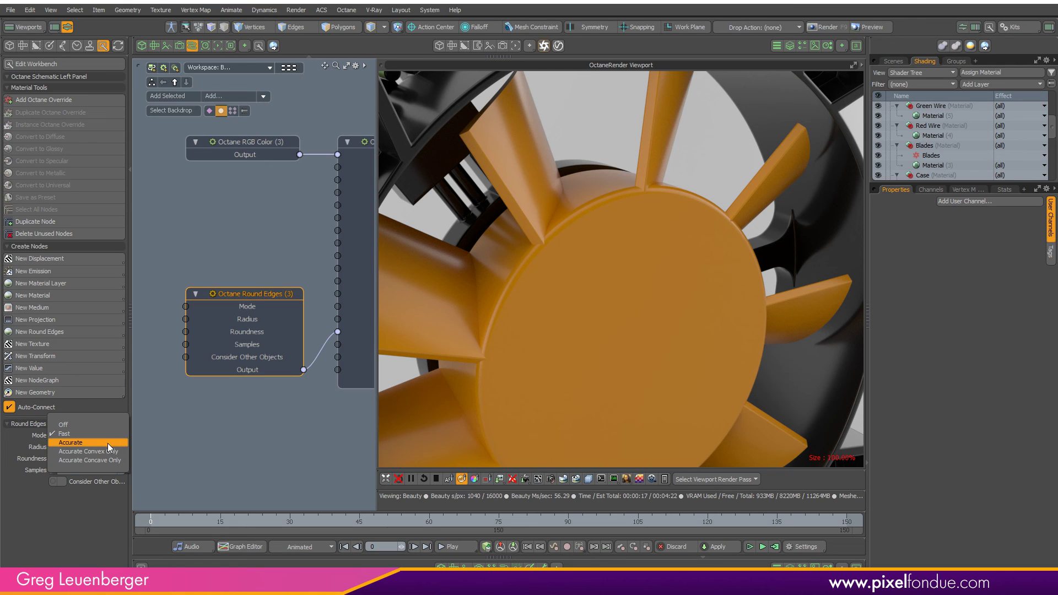
pyautogui.click(108, 443)
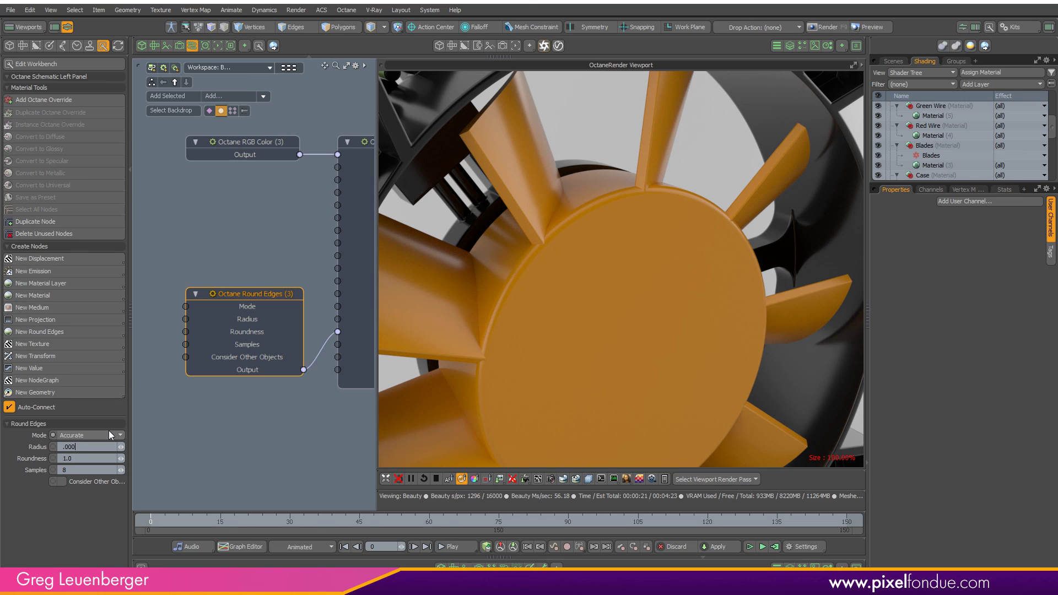
pyautogui.write('2')
pyautogui.press('Return')
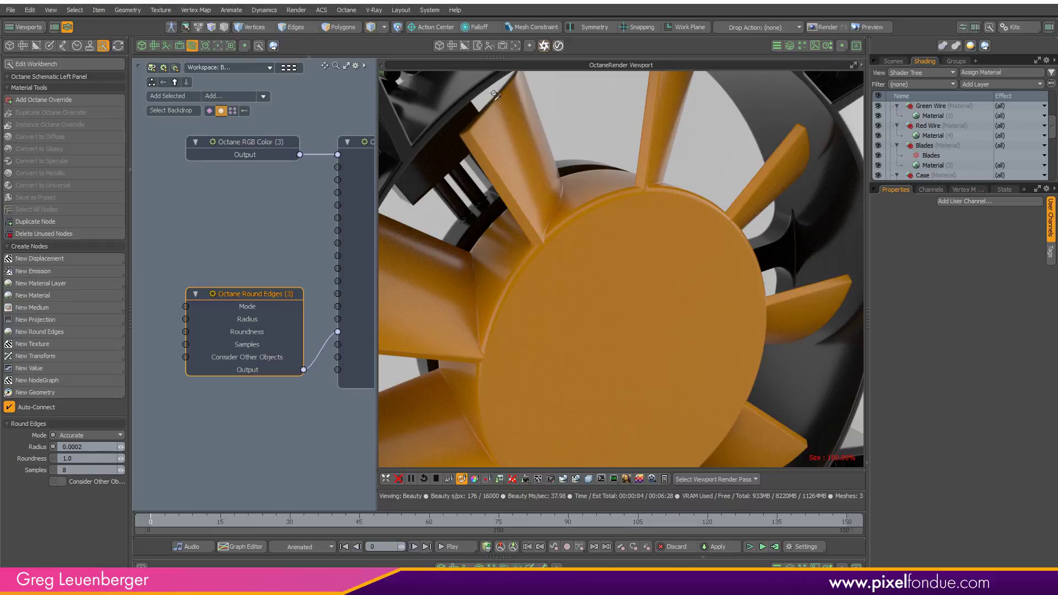
# - Inspect a blade's rounded edges up close, and check the node's options against the Blades base material's rounded edge settings
pyautogui.click(142, 46)
pyautogui.keyDown('ctrl'); pyautogui.keyDown('alt'); pyautogui.moveTo(279, 232); pyautogui.dragTo(310, 309); pyautogui.keyUp('alt'); pyautogui.keyUp('ctrl')
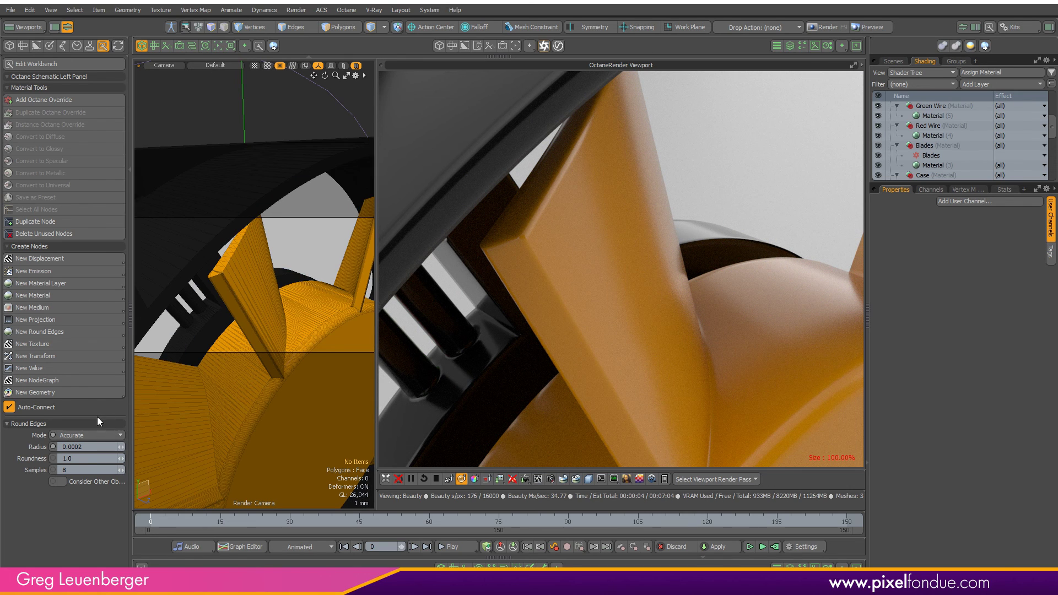
pyautogui.click(194, 48)
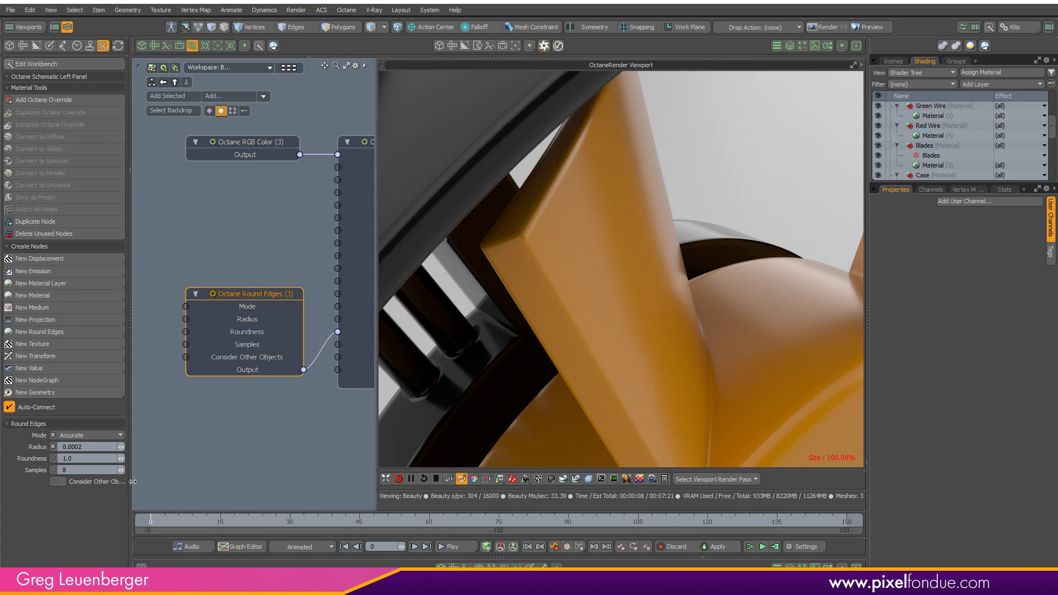
pyautogui.moveTo(133, 482); pyautogui.dragTo(185, 494)
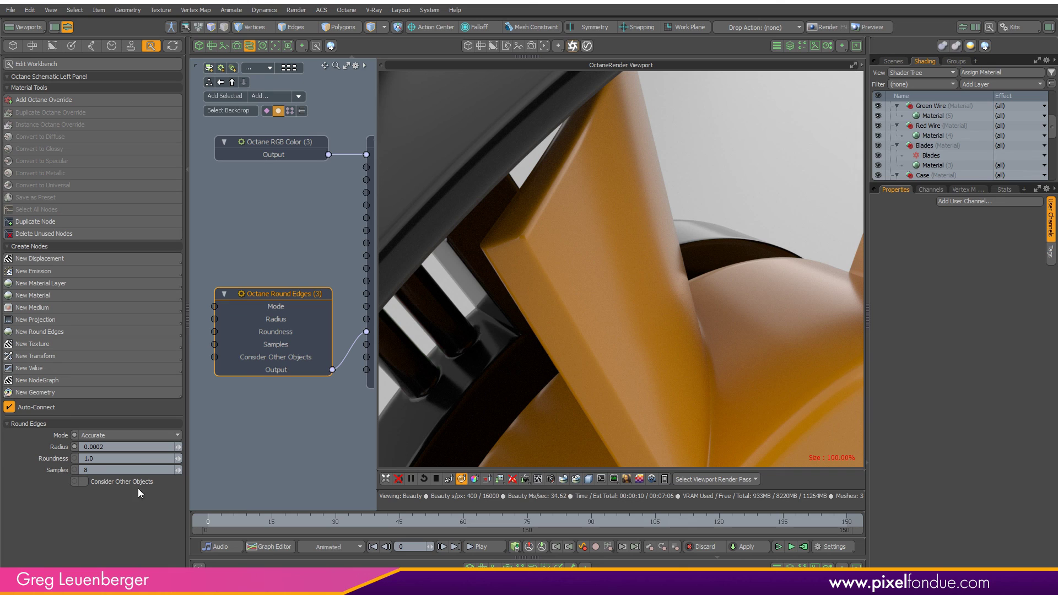
pyautogui.click(938, 165)
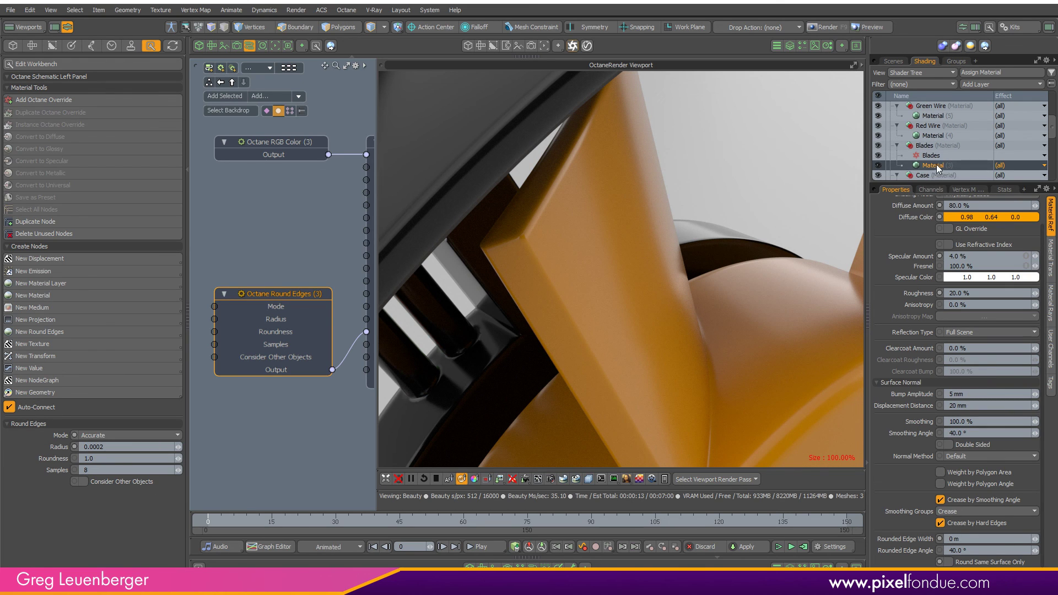
pyautogui.keyDown('ctrl'); pyautogui.click(937, 164); pyautogui.keyUp('ctrl')
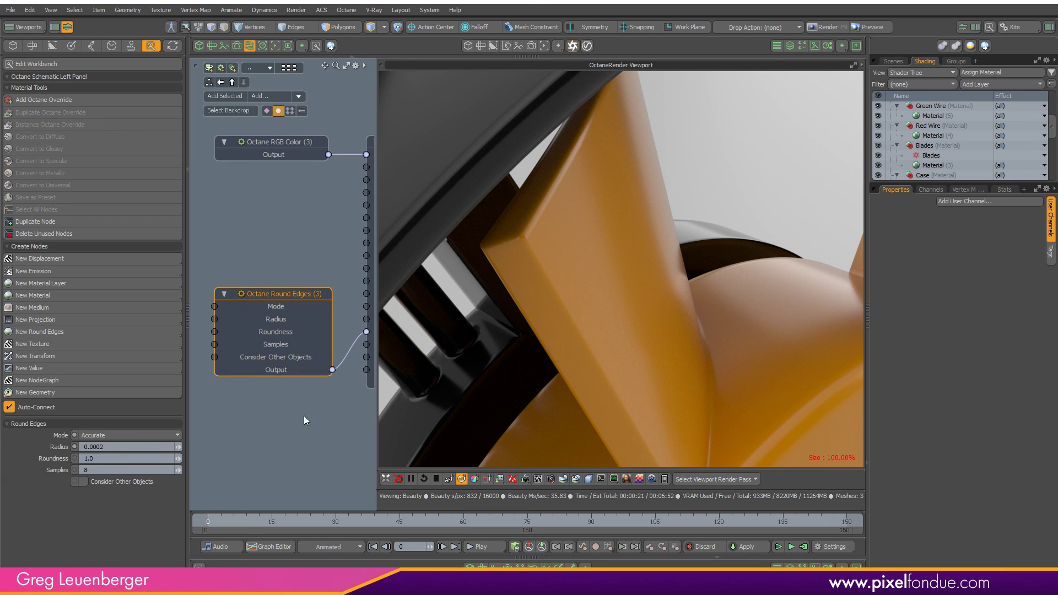
# - Set the Round Edges node's samples to 16, keeping the roundness at 1.0
pyautogui.click(108, 458)
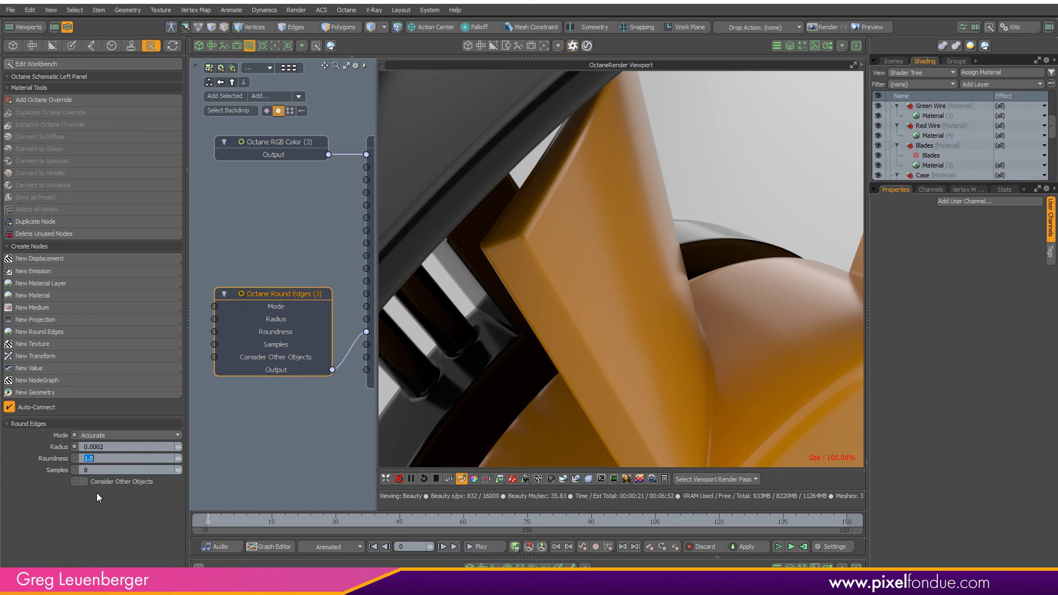
pyautogui.click(91, 518)
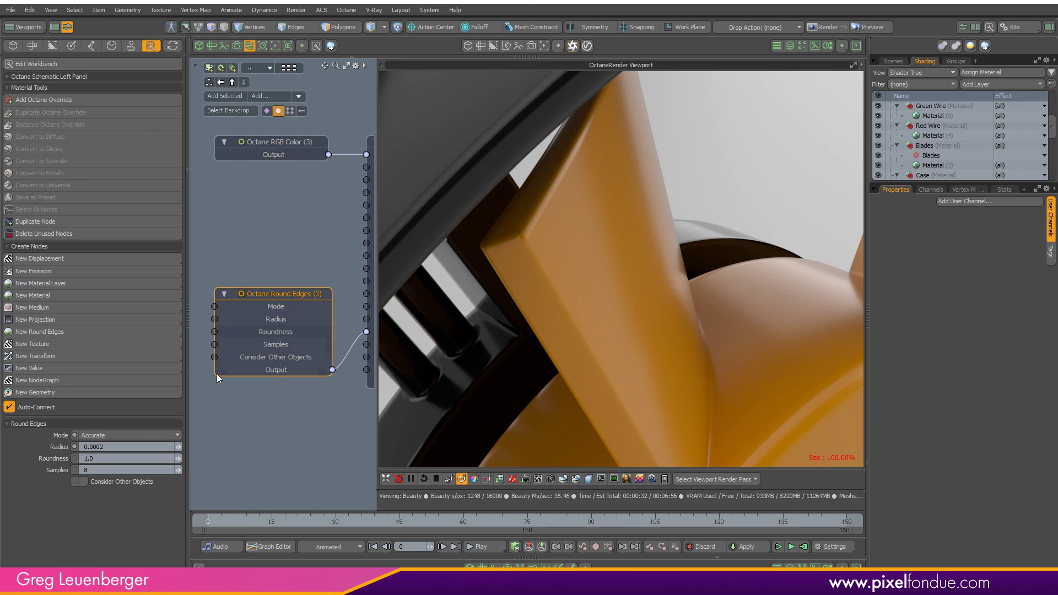
pyautogui.write('16')
pyautogui.press('Return')
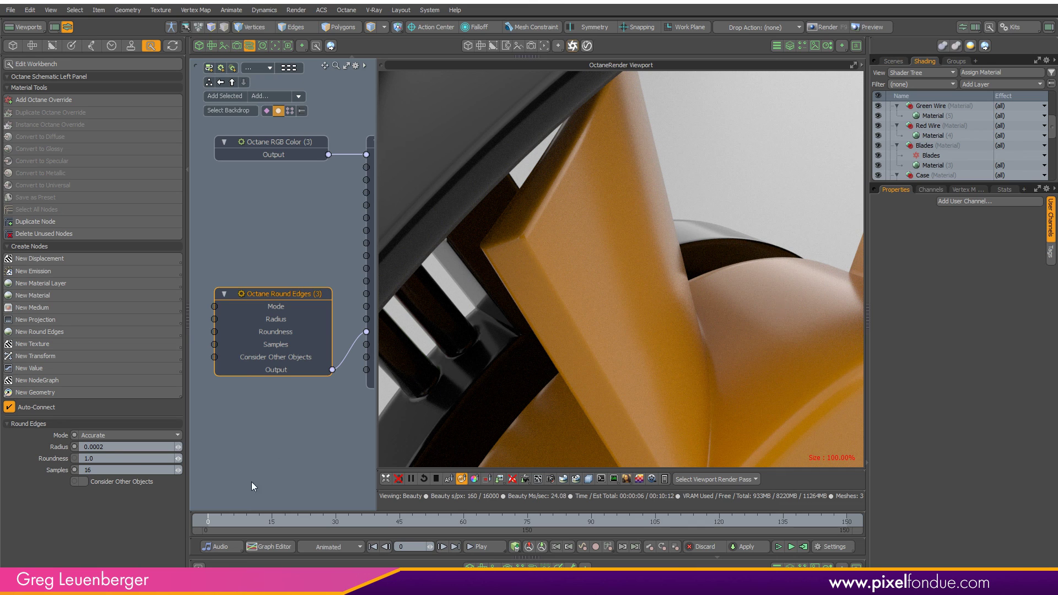
# - Lower the Round Edges node's samples to 8
pyautogui.click(116, 471)
pyautogui.write('8')
pyautogui.press('Return')
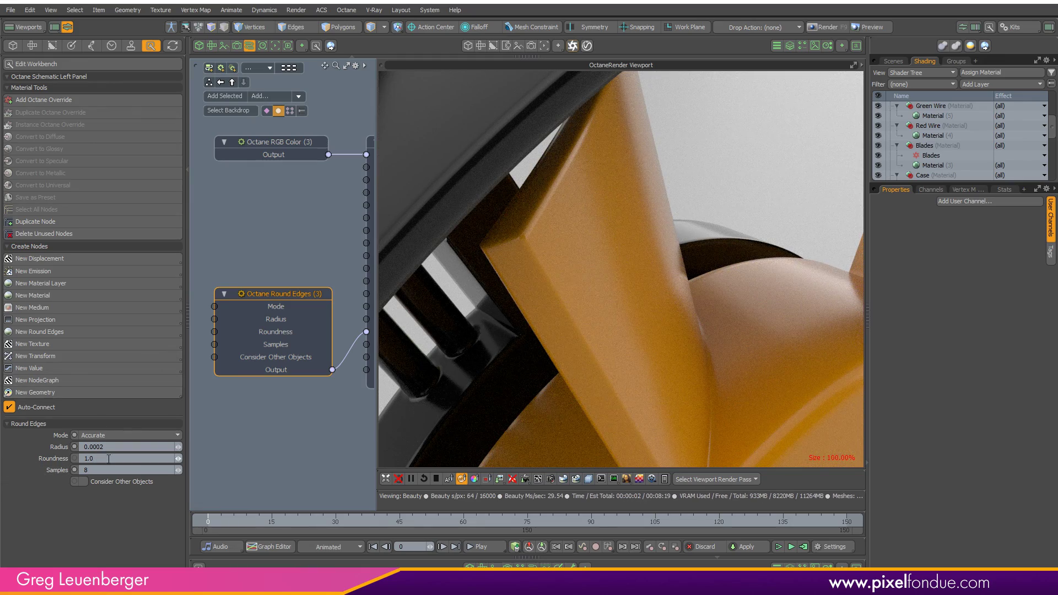
# - Try roundness values of 0.0 and 0.5 on the Round Edges node, and restore the roundness to 1.0
pyautogui.click(109, 458)
pyautogui.write('0')
pyautogui.press('Return')
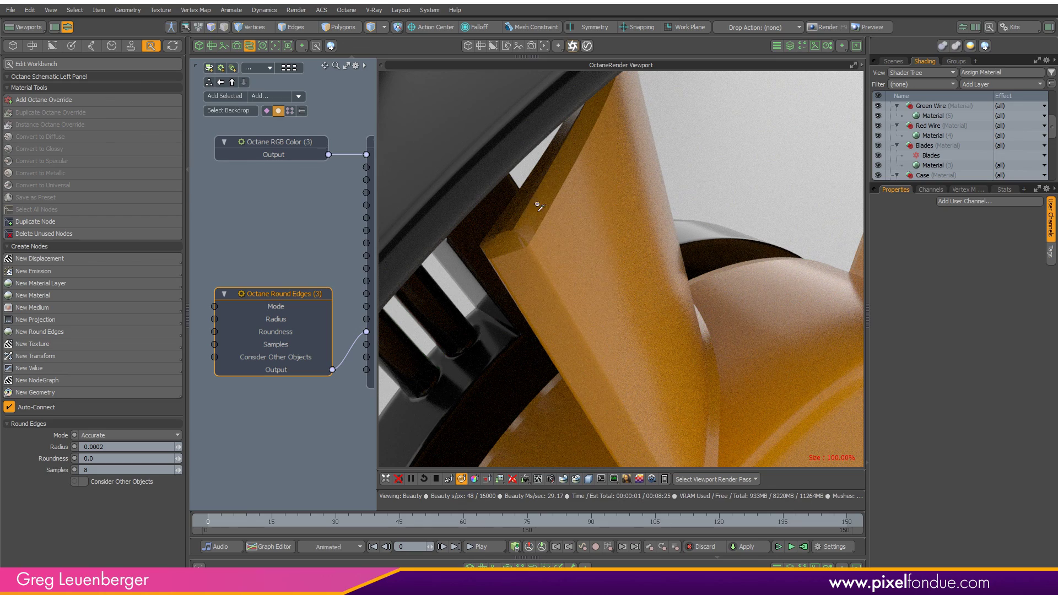
pyautogui.click(110, 459)
pyautogui.write('.5')
pyautogui.press('Return')
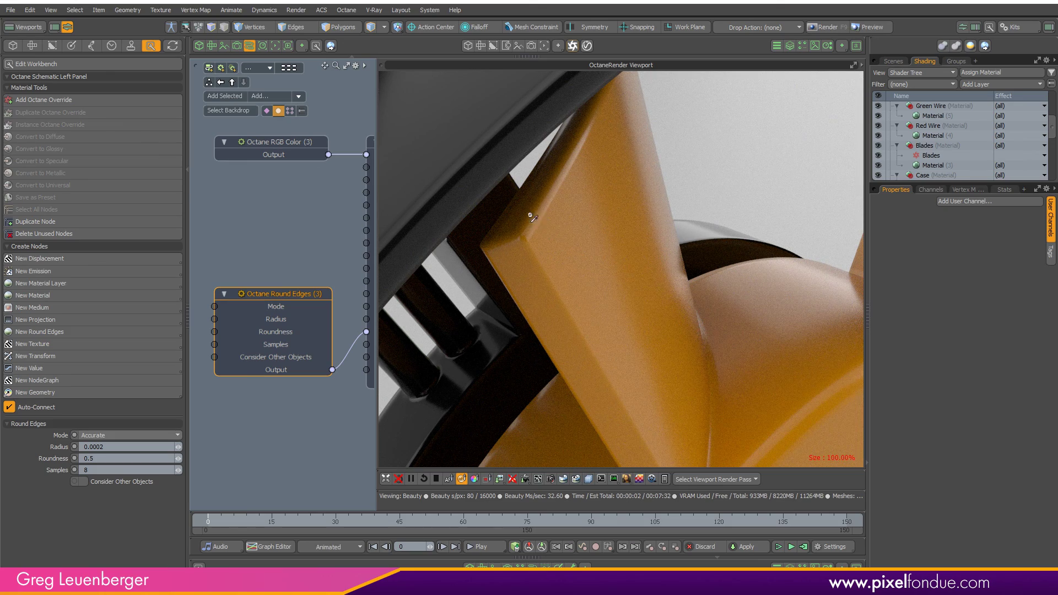
pyautogui.click(105, 458)
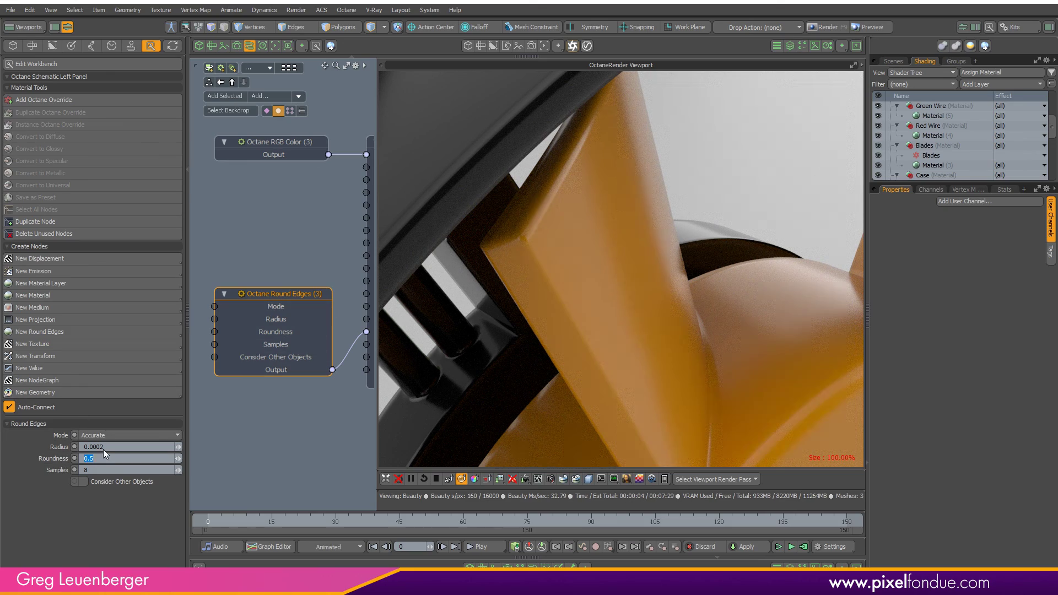
pyautogui.write('1')
pyautogui.press('Return')
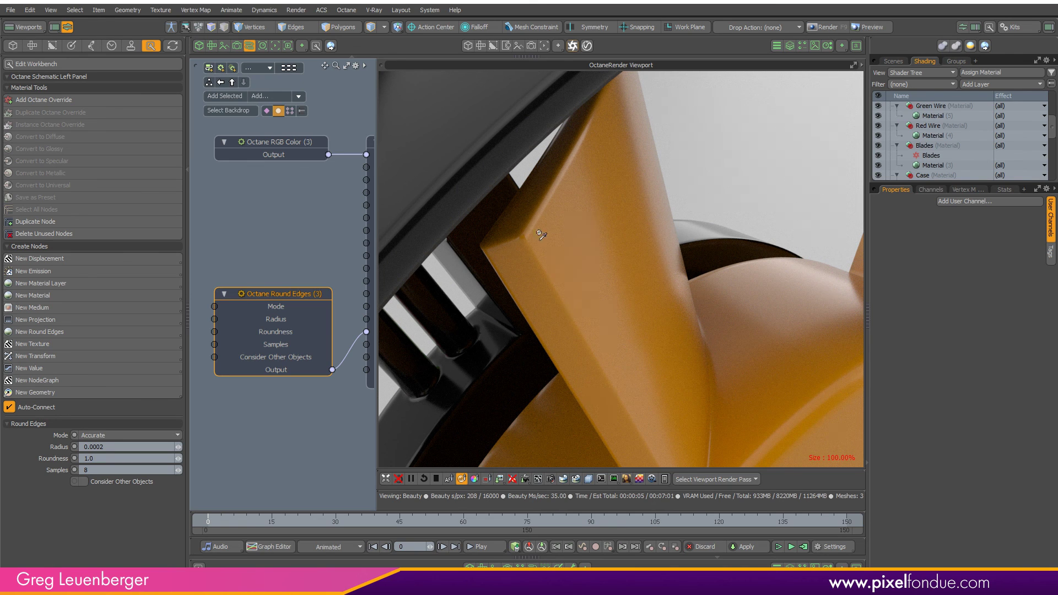
# - Add an Octane override to the Case group, based on its existing material
pyautogui.scroll(-3, 306, 406)
pyautogui.moveTo(282, 426); pyautogui.dragTo(243, 426)
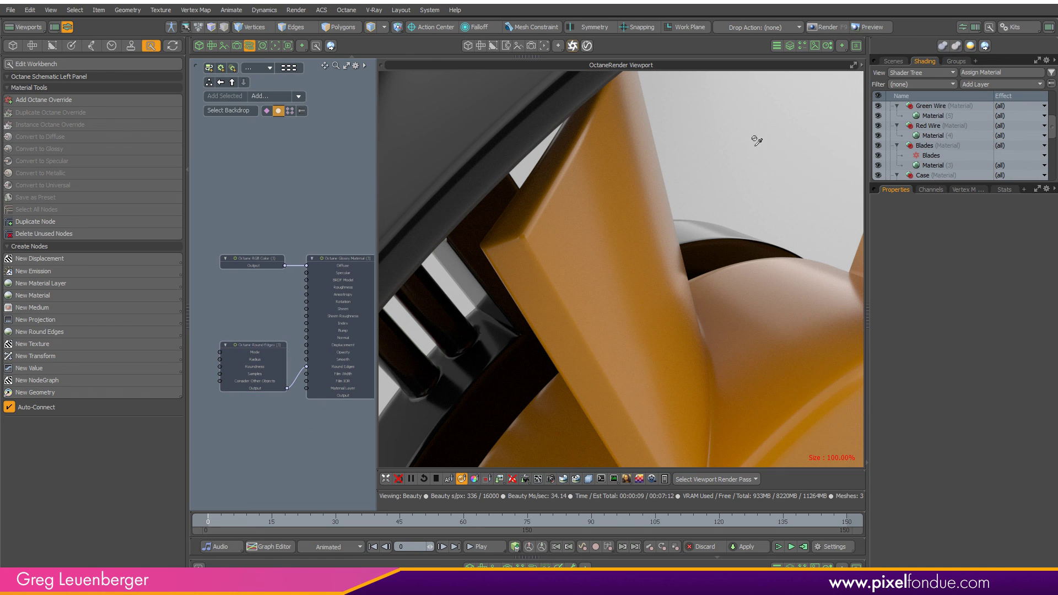
pyautogui.scroll(-3, 1047, 145)
pyautogui.scroll(-1, 1047, 145)
pyautogui.click(937, 146)
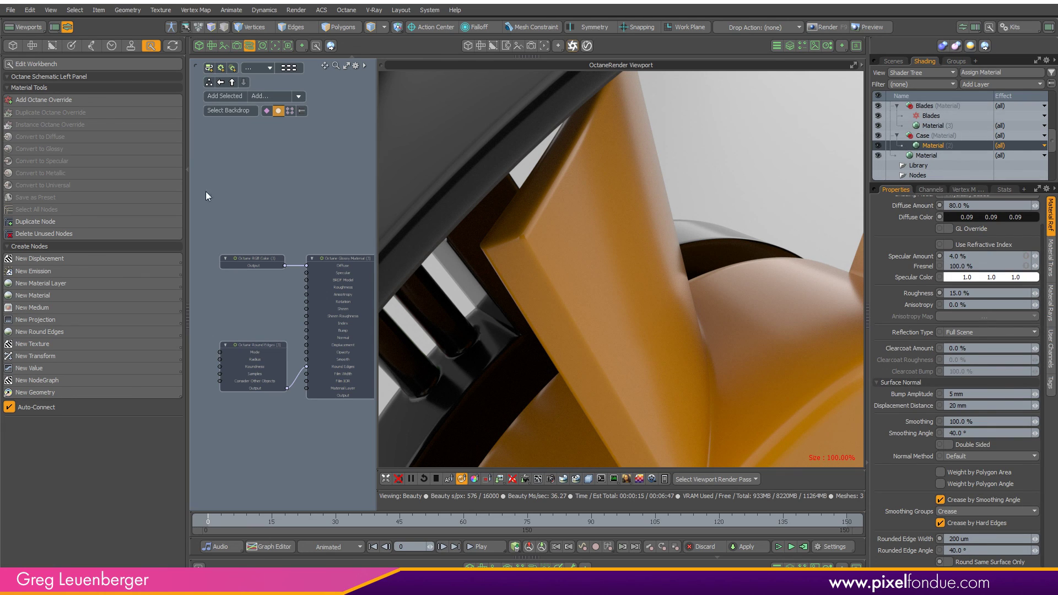
pyautogui.click(65, 100)
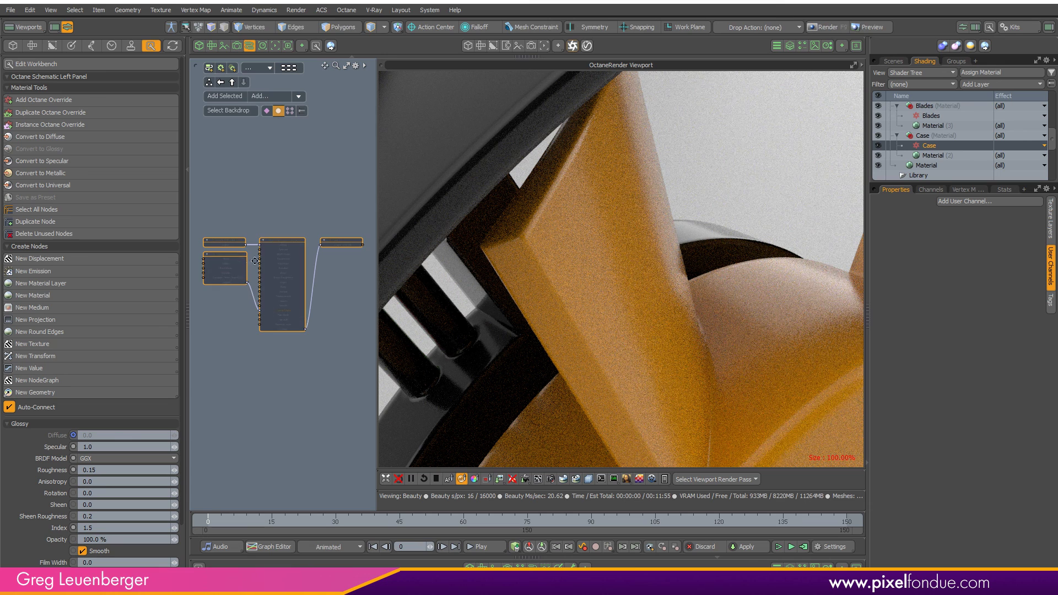
# - Examine the Case override's nodes in the schematic, including its Round Edges node, and the rounded edge settings of the Case base material
pyautogui.scroll(2, 292, 313)
pyautogui.scroll(5, 292, 314)
pyautogui.click(302, 440)
pyautogui.scroll(-3, 301, 353)
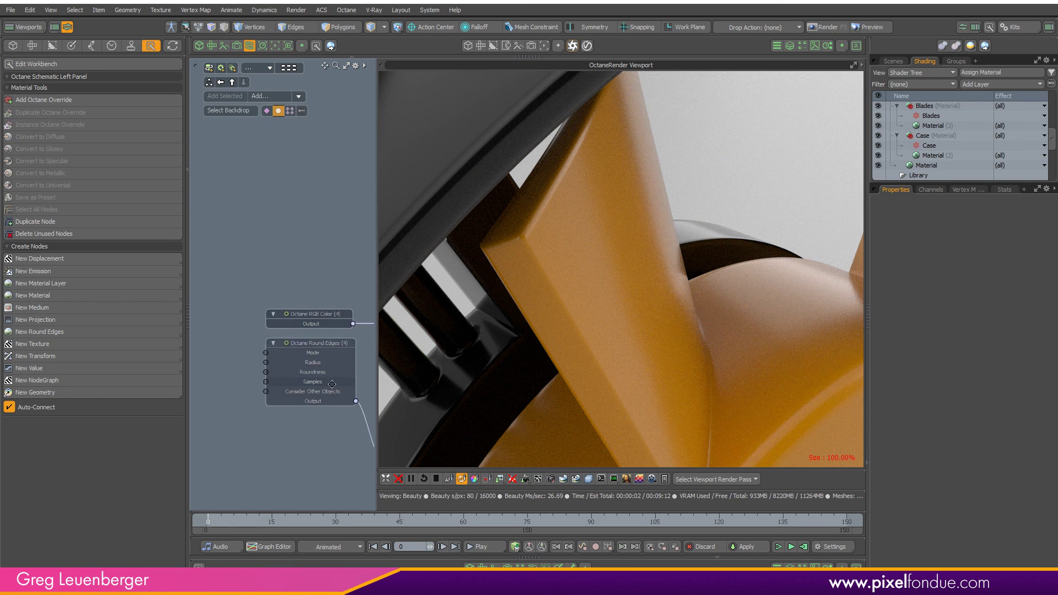
pyautogui.scroll(3, 283, 356)
pyautogui.scroll(-4, 284, 357)
pyautogui.keyDown('alt'); pyautogui.moveTo(362, 402); pyautogui.dragTo(323, 398); pyautogui.keyUp('alt')
pyautogui.scroll(-1, 324, 398)
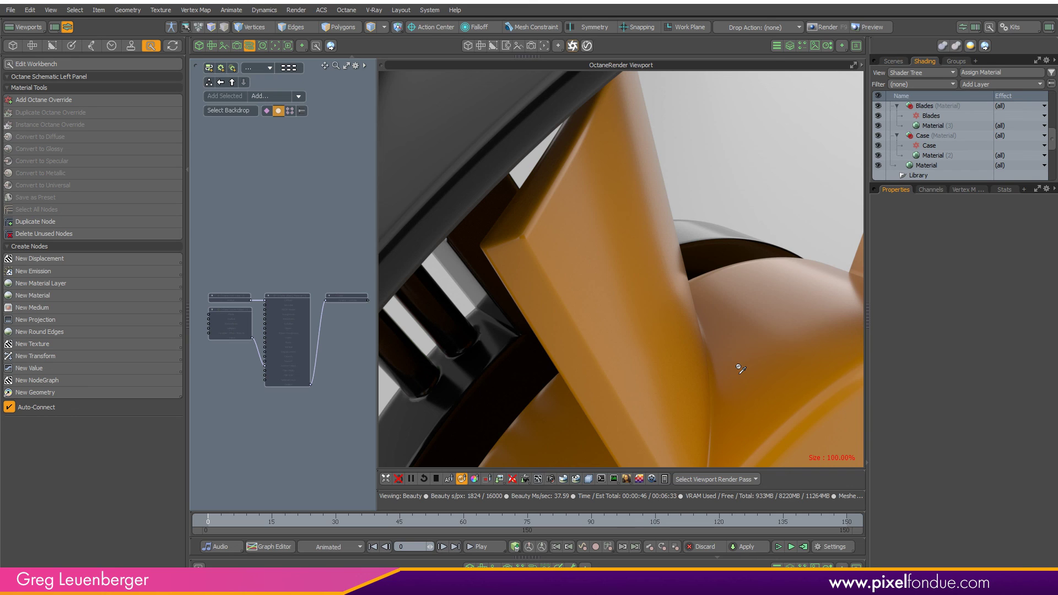
pyautogui.click(926, 156)
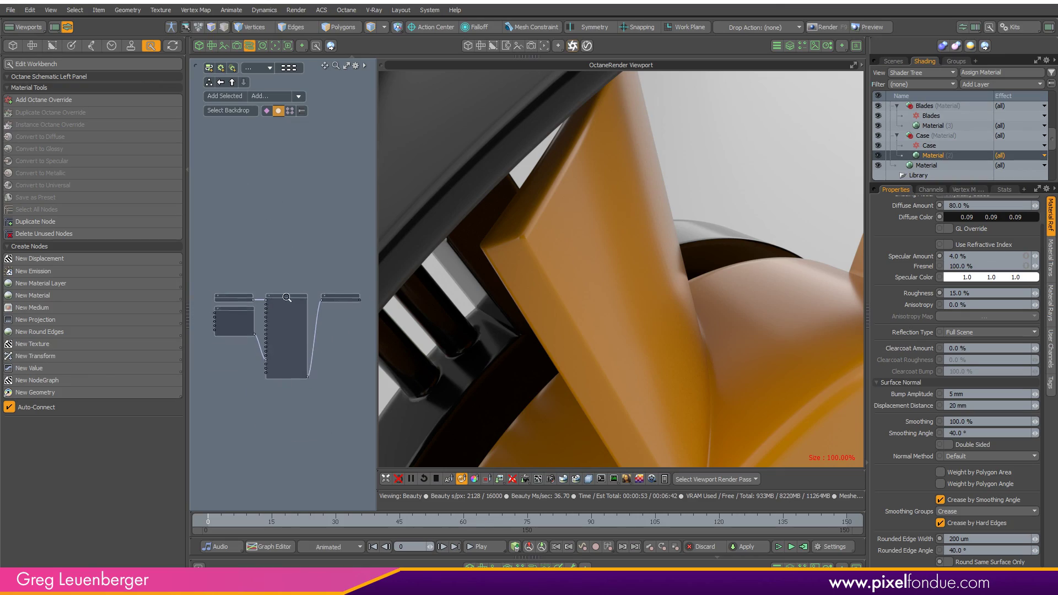
# - Replace the schematic with the 3D view and pull the render camera back to frame the whole fan
pyautogui.click(199, 45)
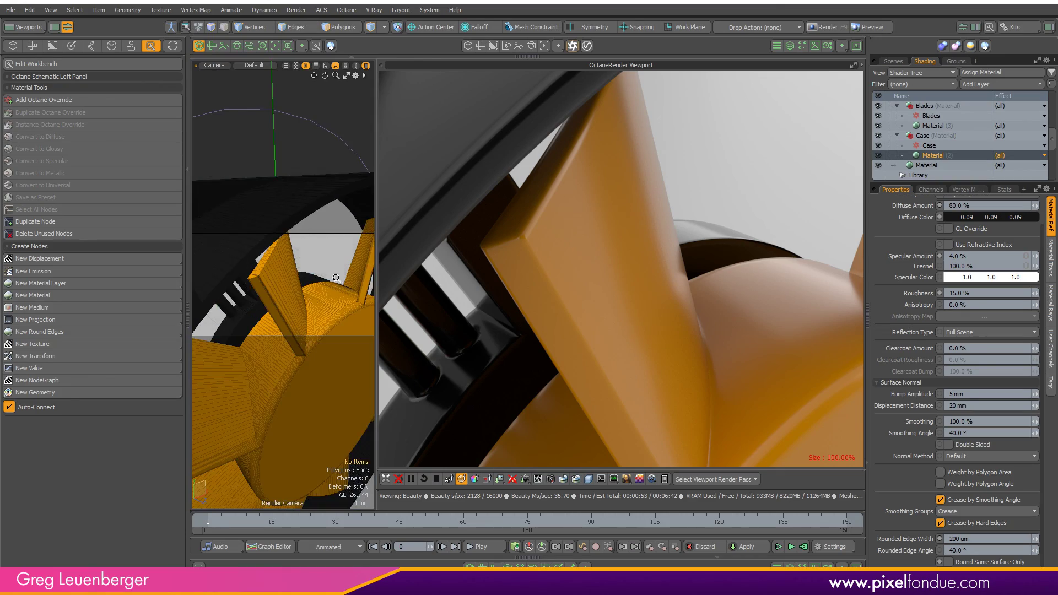
pyautogui.keyDown('ctrl'); pyautogui.keyDown('alt'); pyautogui.moveTo(336, 278); pyautogui.dragTo(146, 330); pyautogui.keyUp('alt'); pyautogui.keyUp('ctrl')
pyautogui.keyDown('alt'); pyautogui.keyDown('shift'); pyautogui.moveTo(275, 292); pyautogui.dragTo(296, 285); pyautogui.keyUp('shift'); pyautogui.keyUp('alt')
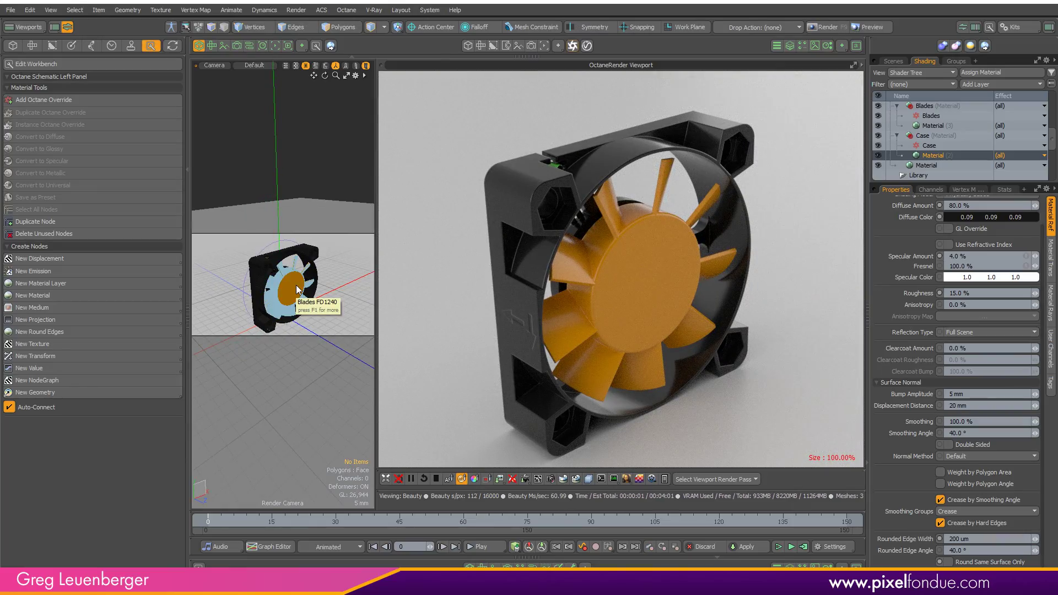